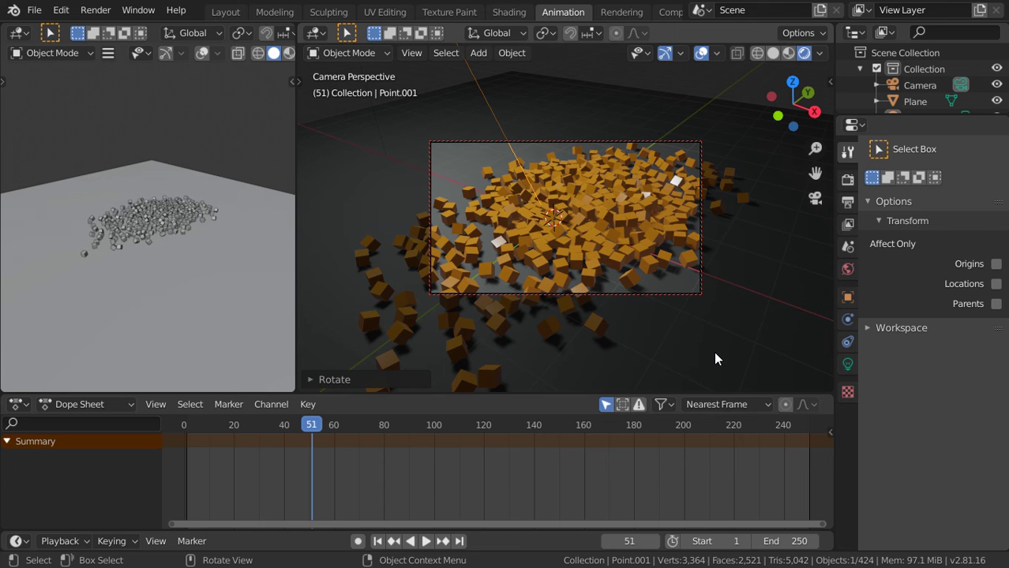
- Play the rigid-body cube simulation from frame 1 and view the falling cubes from the front
{"action": "left_click", "coordinate": [379, 542]}
{"action": "left_click", "coordinate": [426, 541]}
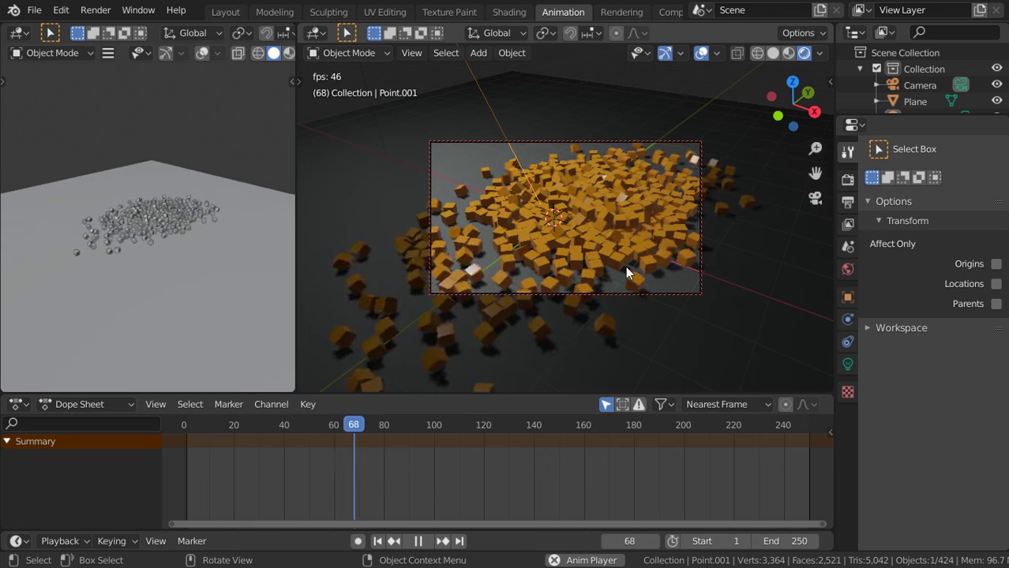
{"action": "key", "text": "KP_0"}
{"action": "key", "text": "KP_1"}
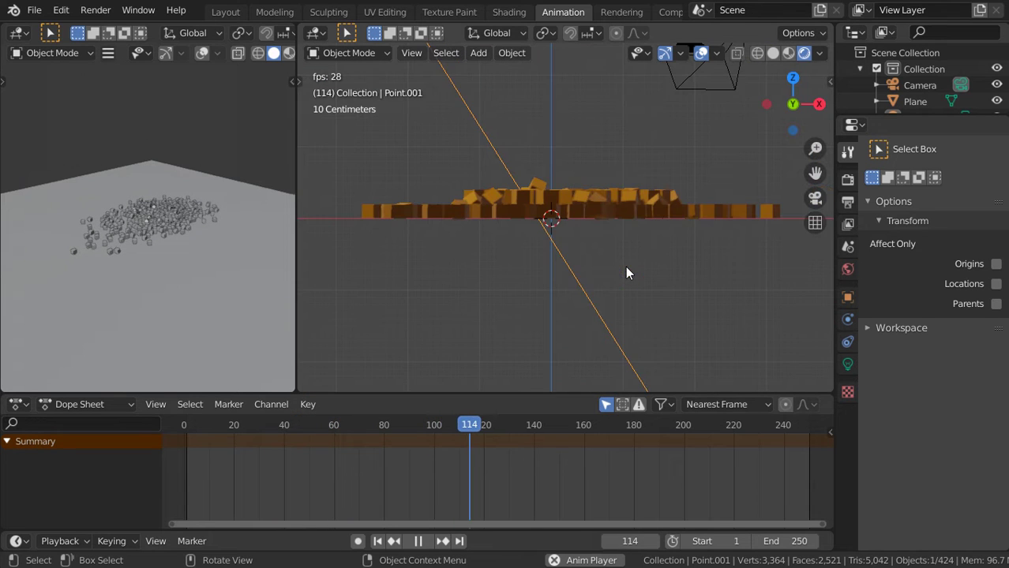
{"action": "mouse_move", "coordinate": [625, 266]}
{"action": "middle_mouse_down"}
{"action": "mouse_move", "coordinate": [640, 264]}
{"action": "mouse_move", "coordinate": [569, 293]}
{"action": "middle_mouse_up"}
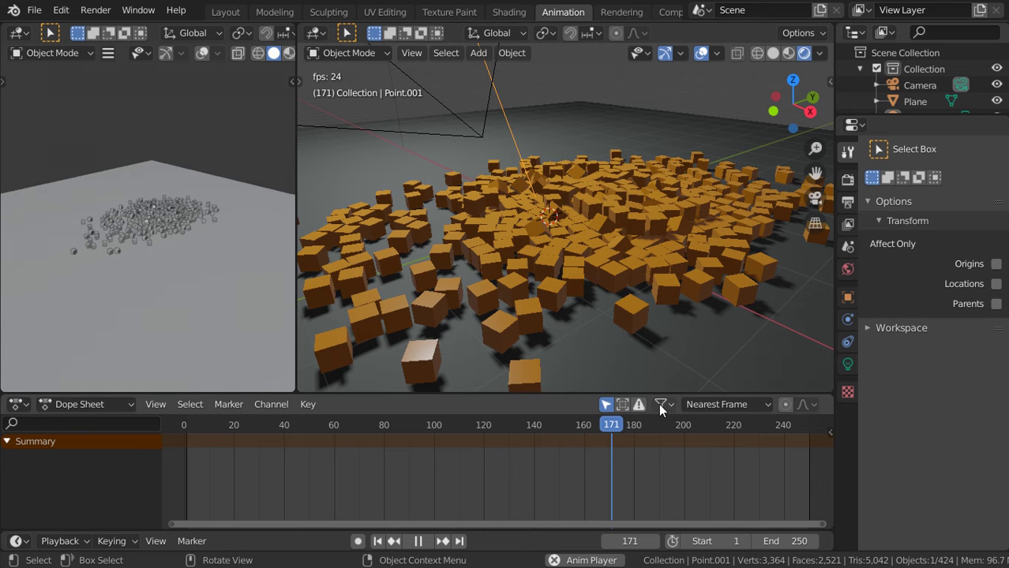
- Set the animation End frame to 120
{"action": "key", "text": "Escape"}
{"action": "left_click", "coordinate": [794, 541]}
{"action": "type", "text": "120"}
{"action": "key", "text": "Return"}
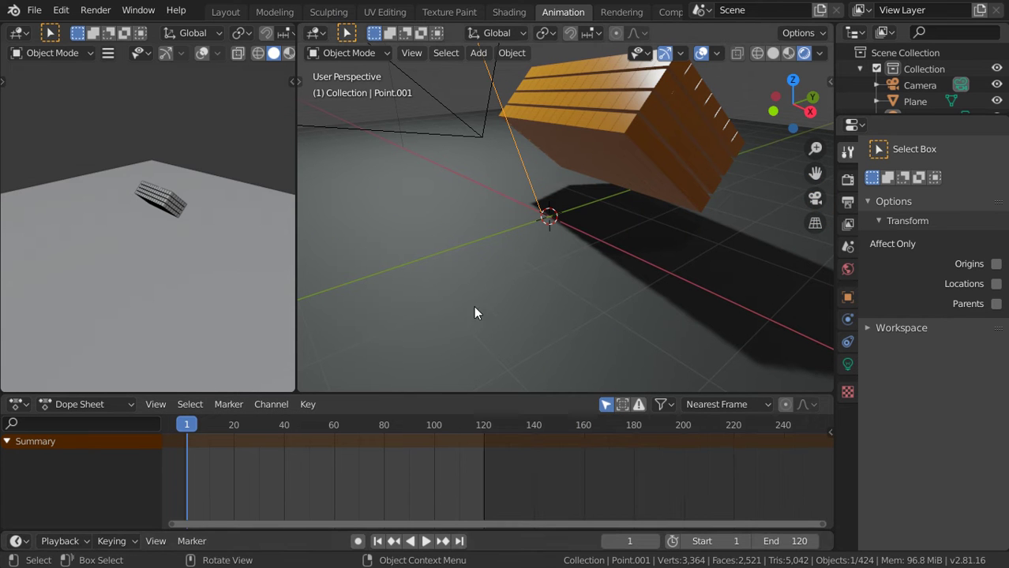
- Replay the 120-frame simulation while orbiting the cubes, then save as 1-Array.blend
{"action": "left_click", "coordinate": [427, 540]}
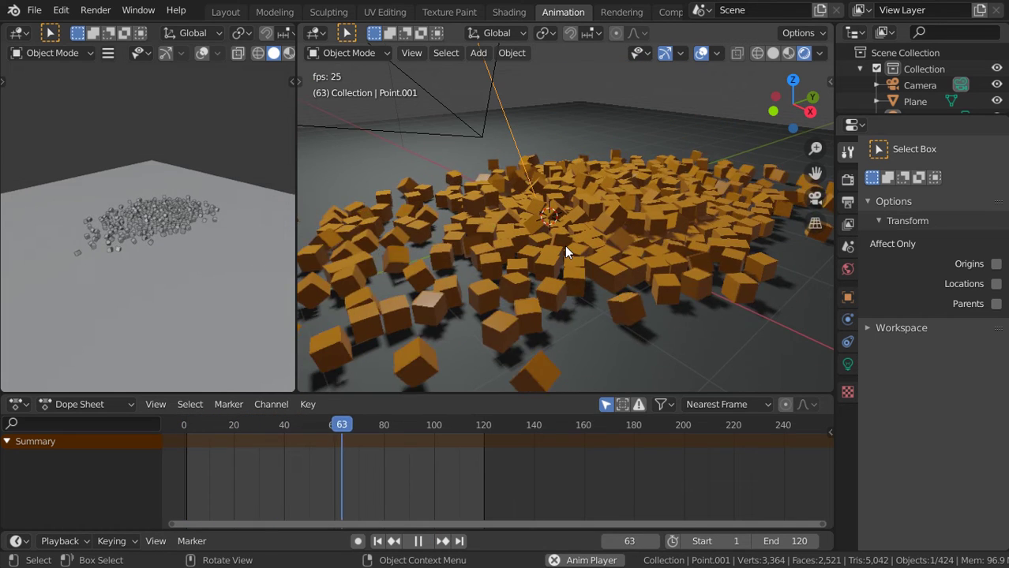
{"action": "scroll", "coordinate": [564, 244], "scroll_direction": "down", "scroll_amount": 2}
{"action": "scroll", "coordinate": [565, 244], "scroll_direction": "down", "scroll_amount": 2}
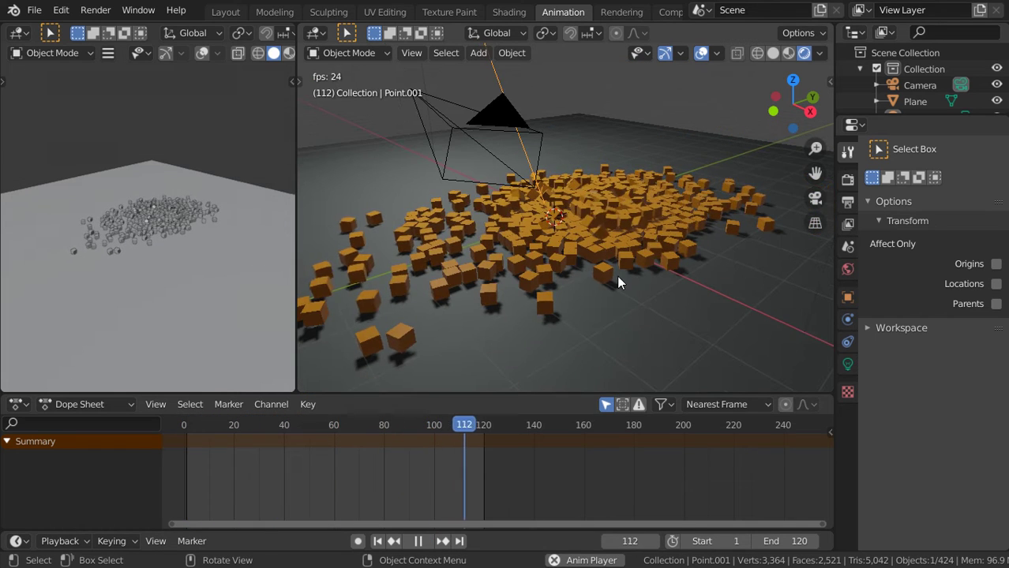
{"action": "middle_click_drag", "start_coordinate": [616, 275], "coordinate": [635, 292]}
{"action": "key", "text": "KP_1"}
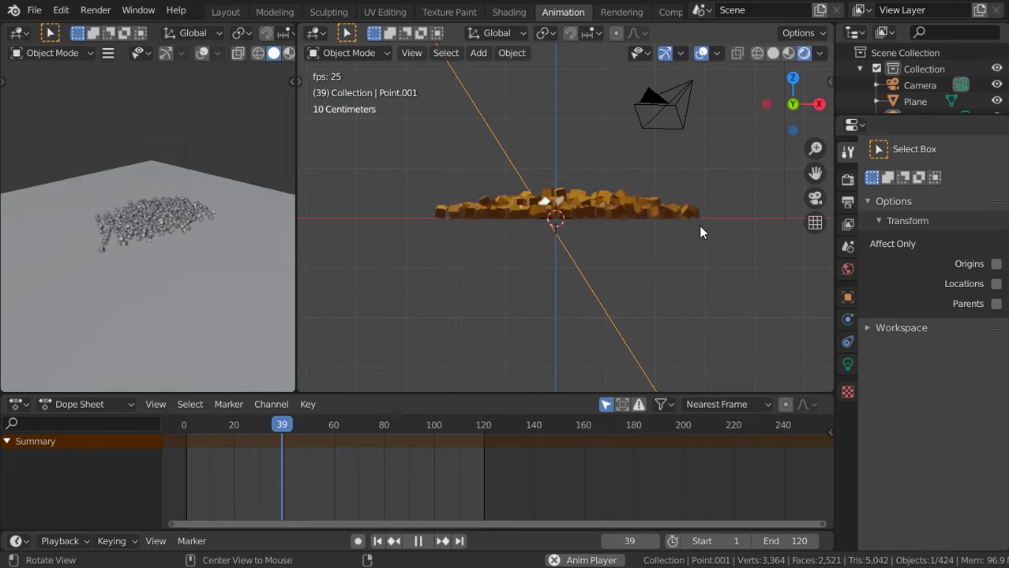
{"action": "mouse_move", "coordinate": [699, 226]}
{"action": "middle_mouse_down"}
{"action": "mouse_move", "coordinate": [580, 301]}
{"action": "mouse_move", "coordinate": [617, 321]}
{"action": "mouse_move", "coordinate": [636, 317]}
{"action": "middle_mouse_up"}
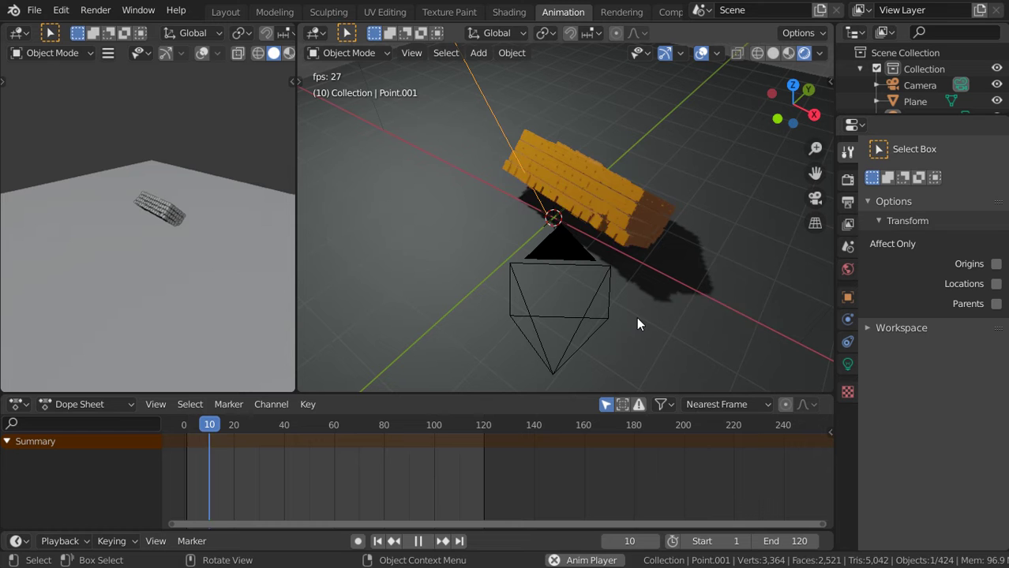
{"action": "key", "text": "Escape"}
{"action": "key", "text": "ctrl+s"}
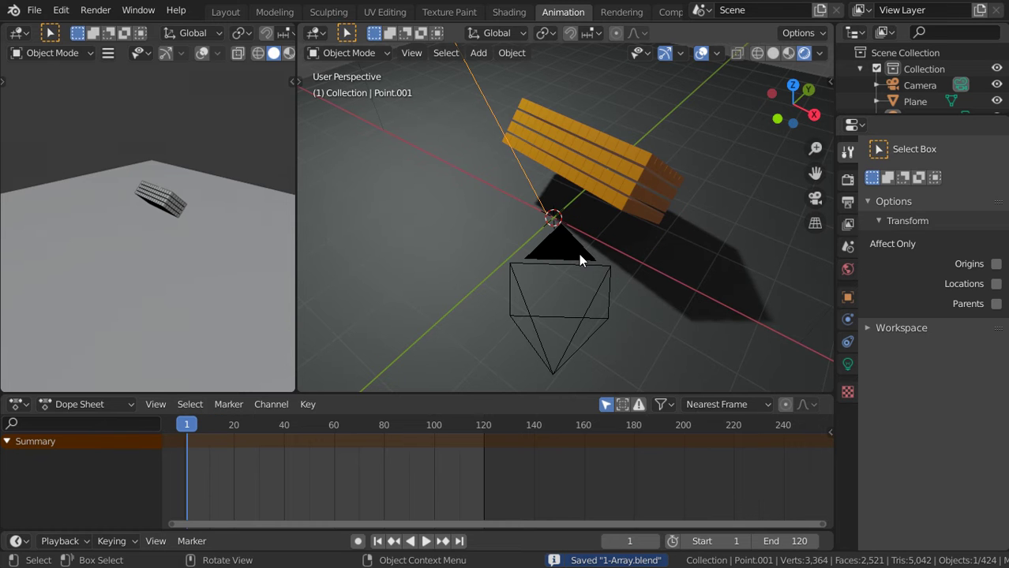
- Start a new General file and delete its default cube, camera and light
{"action": "key", "text": "ctrl+n"}
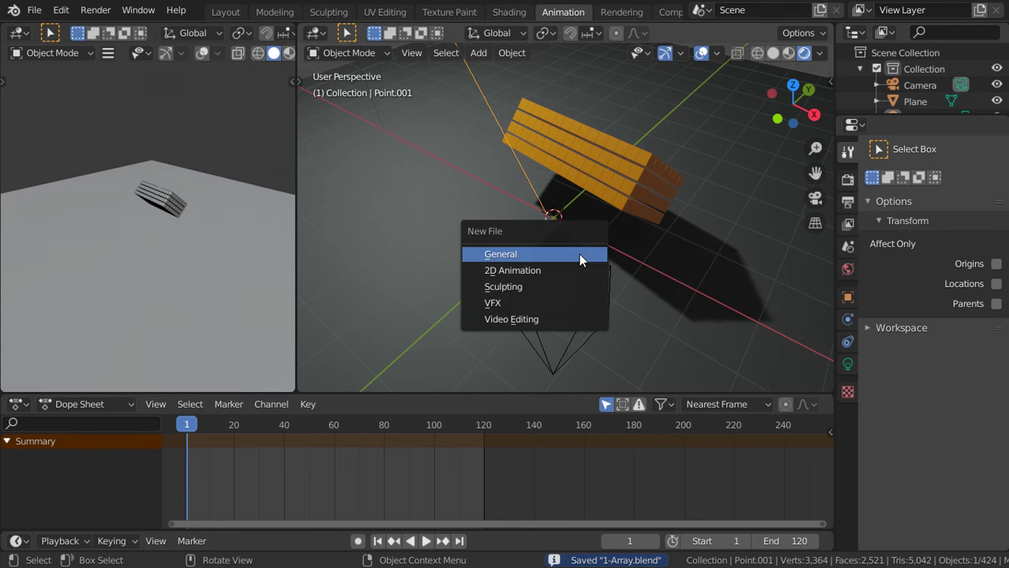
{"action": "left_click", "coordinate": [578, 253]}
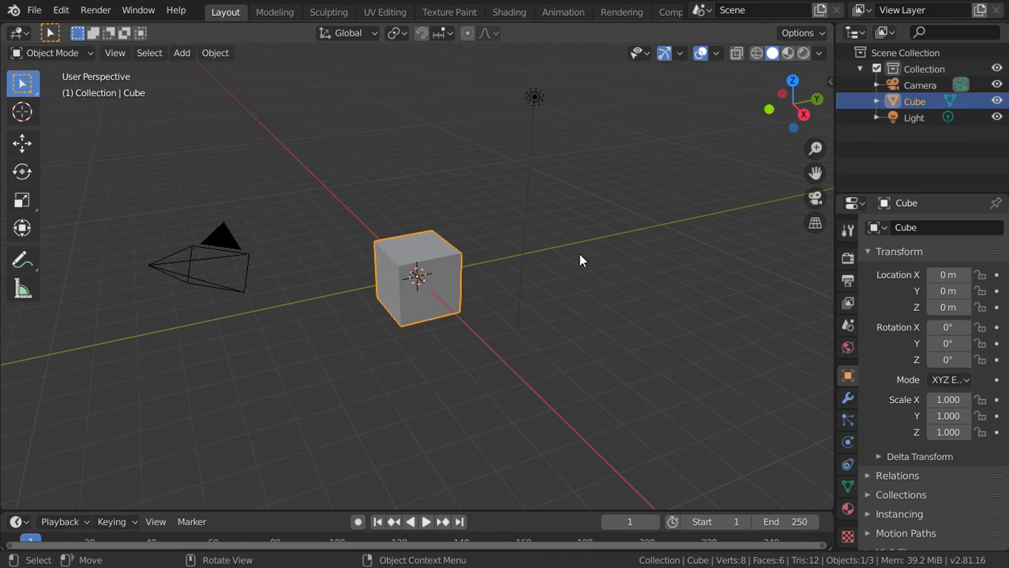
{"action": "middle_click_drag", "start_coordinate": [578, 253], "coordinate": [607, 235]}
{"action": "key", "text": "a"}
{"action": "key", "text": "x"}
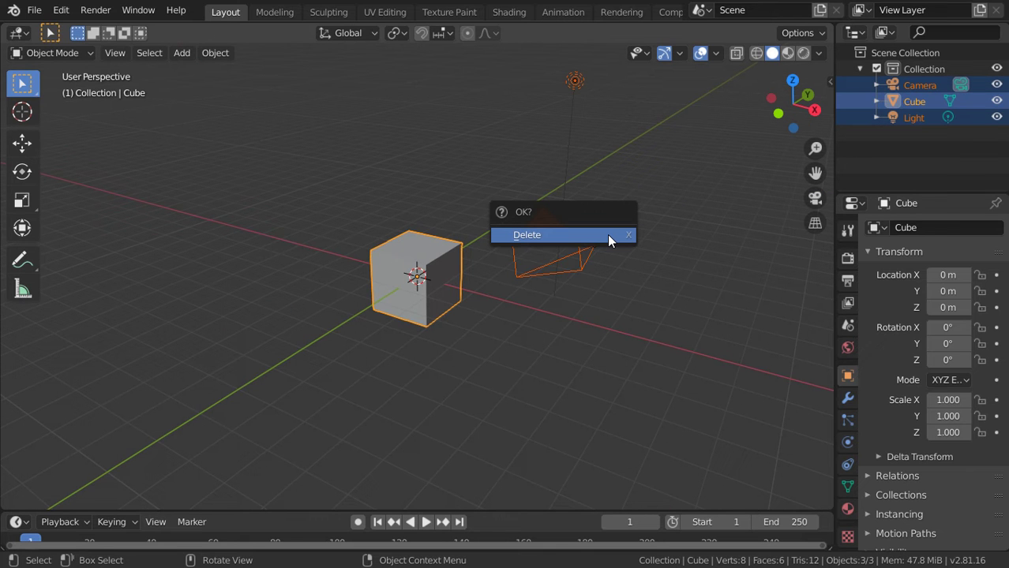
{"action": "left_click", "coordinate": [607, 235]}
- In front orthographic view, add a cube and scale it to 0.1
{"action": "key", "text": "KP_5"}
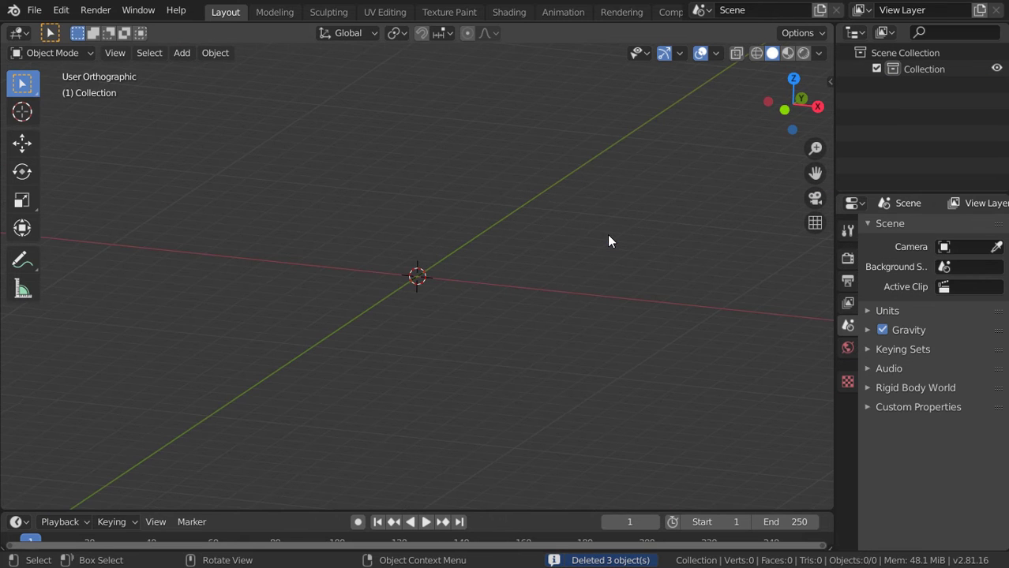
{"action": "key", "text": "KP_1"}
{"action": "key", "text": "shift+a"}
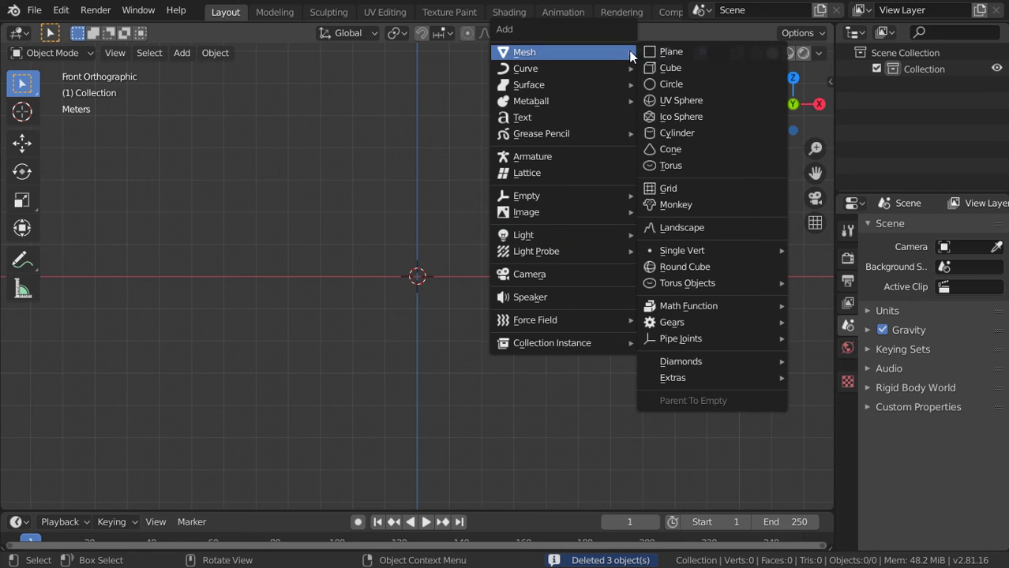
{"action": "left_click", "coordinate": [670, 68]}
{"action": "type", "text": "s"}
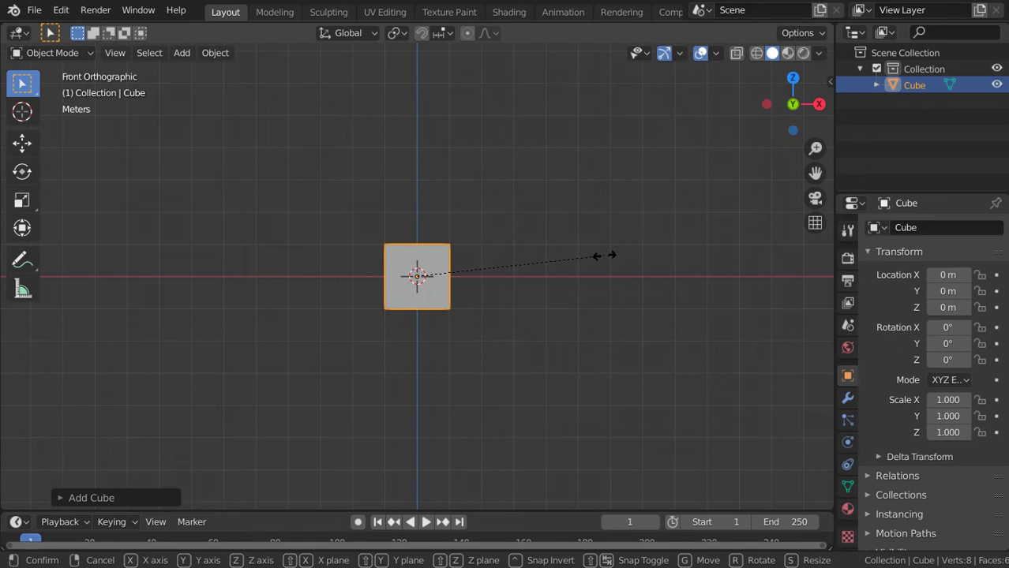
{"action": "type", "text": ".1"}
{"action": "key", "text": "Return"}
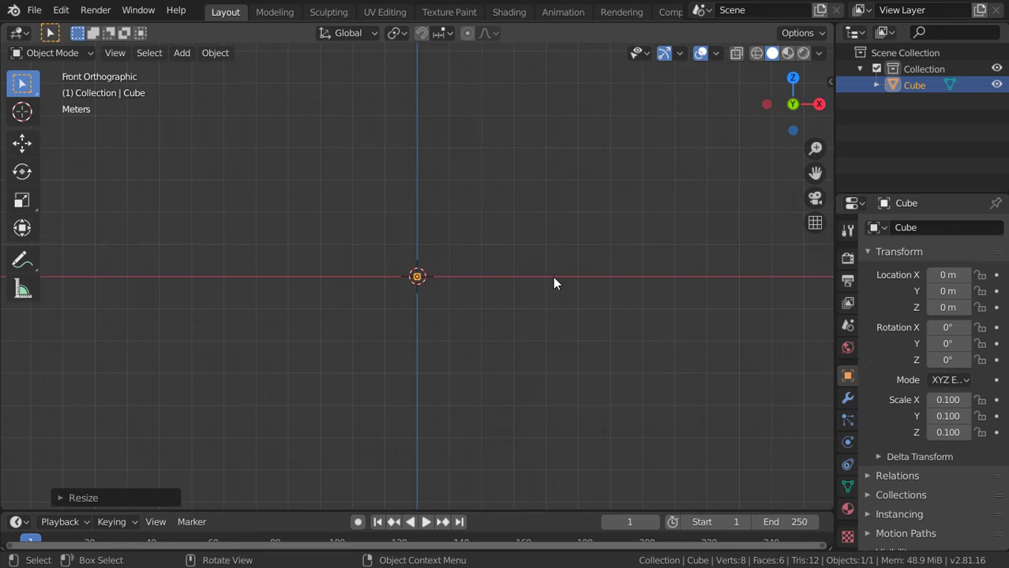
- Move the small cube up 0.1 along Z so it rests on the ground
{"action": "key", "text": "KP_Decimal"}
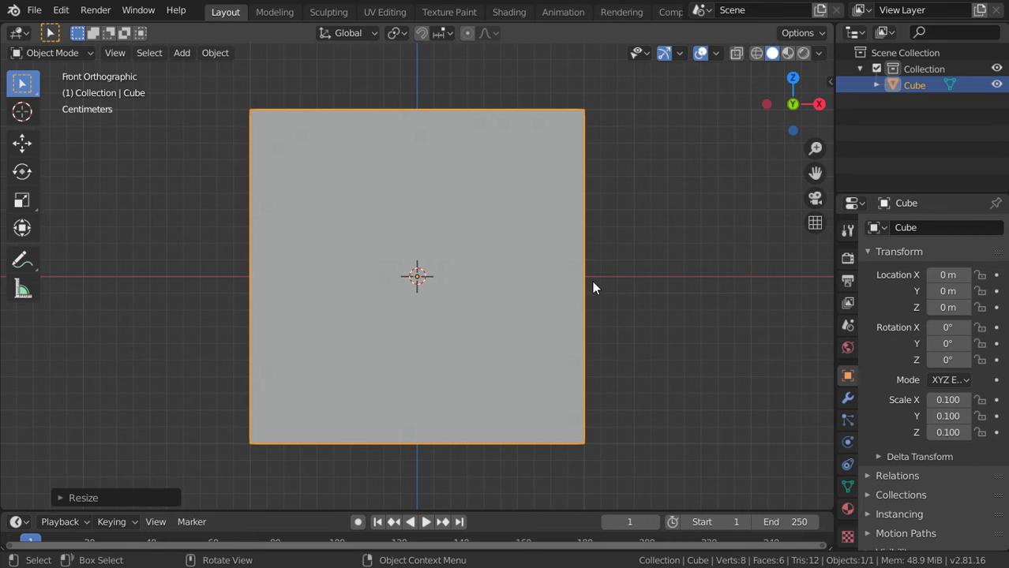
{"action": "type", "text": "sz"}
{"action": "type", "text": ".1"}
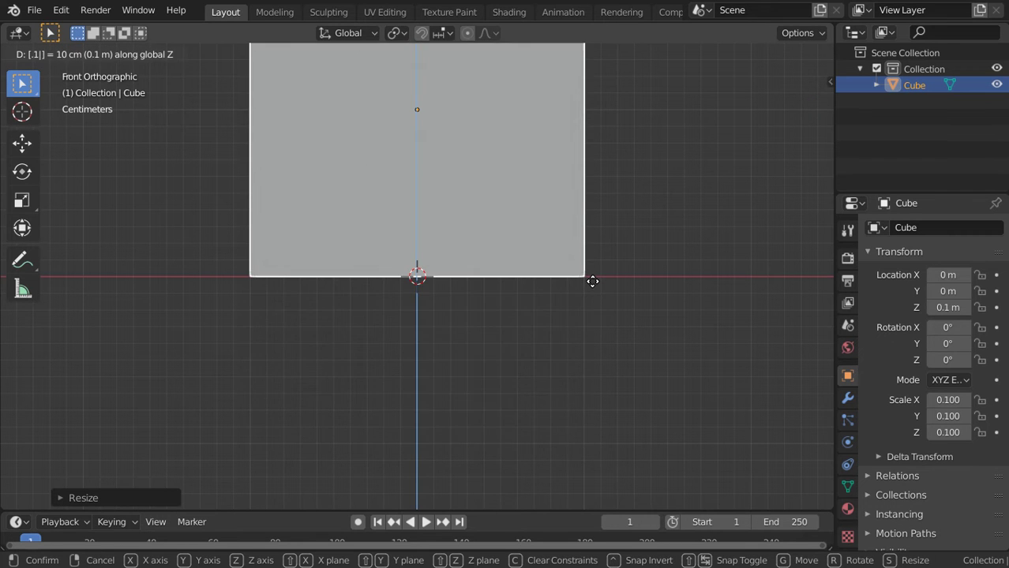
{"action": "key", "text": "Return"}
{"action": "scroll", "coordinate": [592, 284], "scroll_direction": "down", "scroll_amount": 2}
{"action": "scroll", "coordinate": [592, 286], "scroll_direction": "down", "scroll_amount": 3}
- Add an Array modifier with count 12 and X relative offset 1.1
{"action": "left_click", "coordinate": [847, 398]}
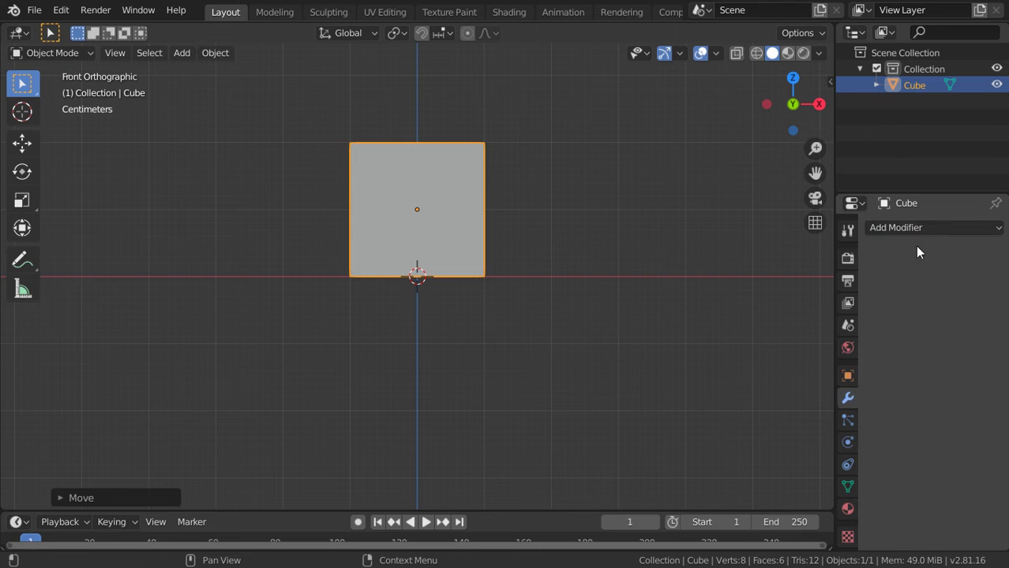
{"action": "left_click", "coordinate": [911, 228]}
{"action": "left_click", "coordinate": [667, 264]}
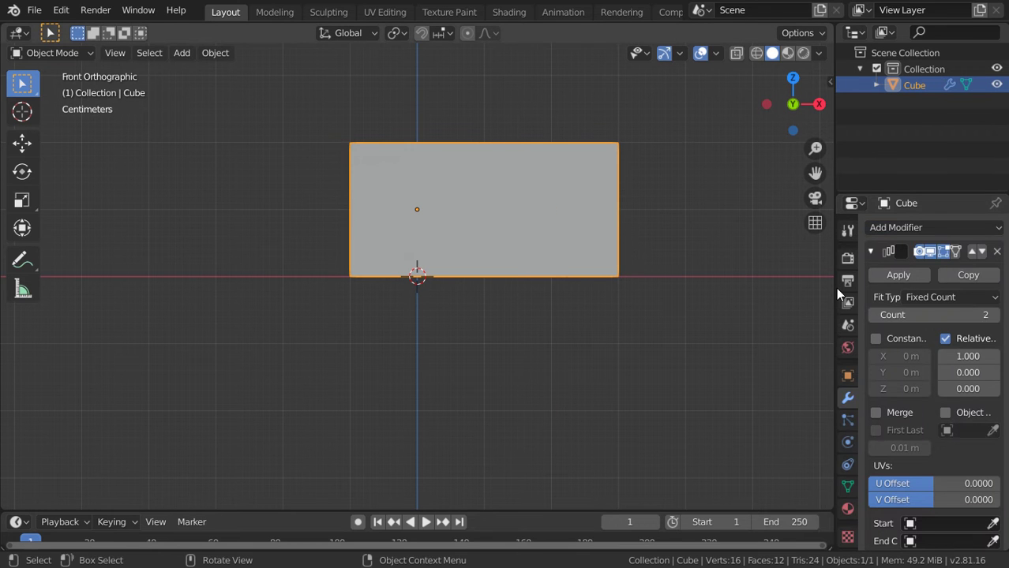
{"action": "left_click", "coordinate": [939, 315]}
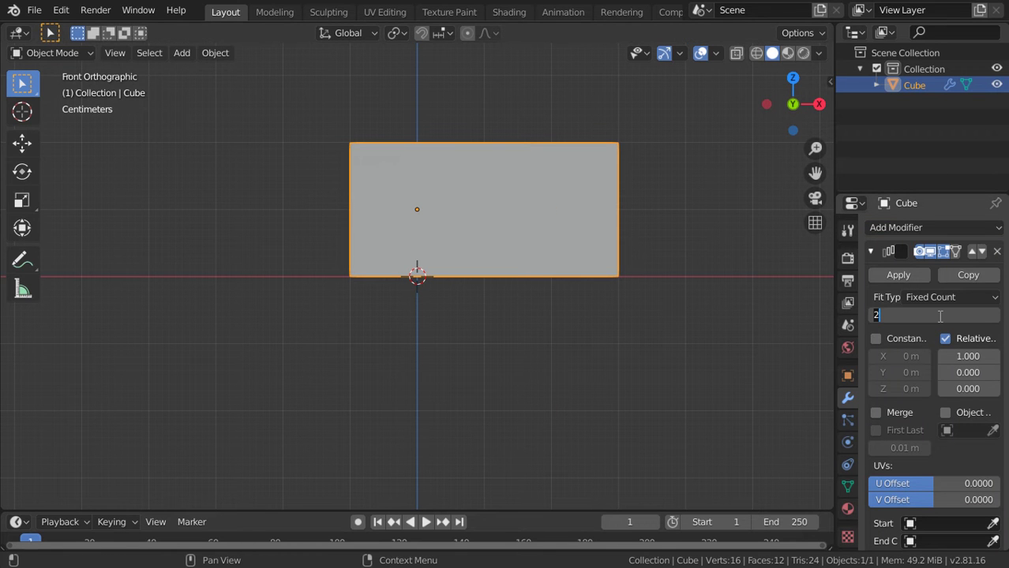
{"action": "type", "text": "12"}
{"action": "key", "text": "Return"}
{"action": "left_click", "coordinate": [966, 356]}
{"action": "type", "text": "1.1"}
{"action": "key", "text": "Return"}
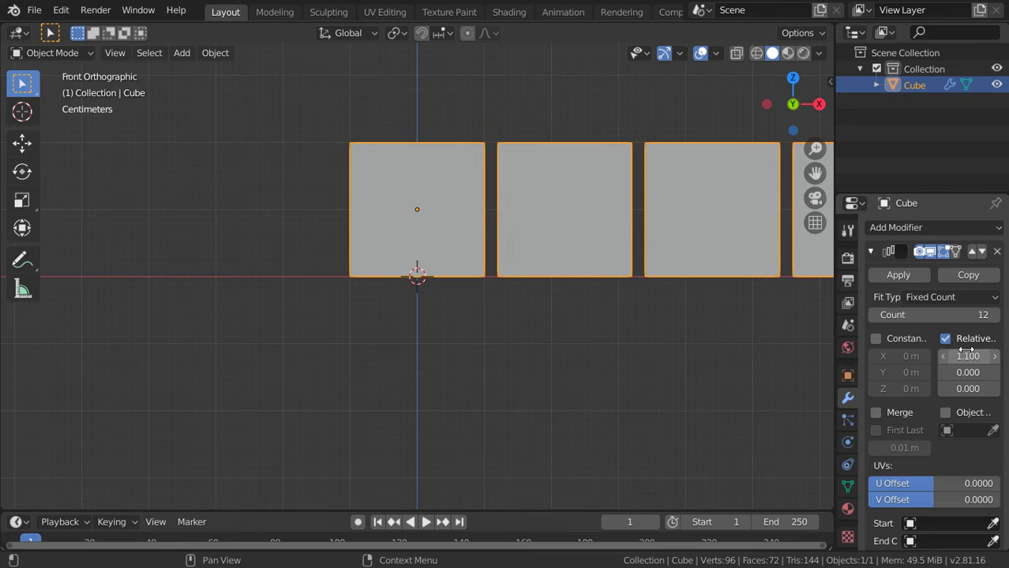
{"action": "left_click", "coordinate": [869, 251]}
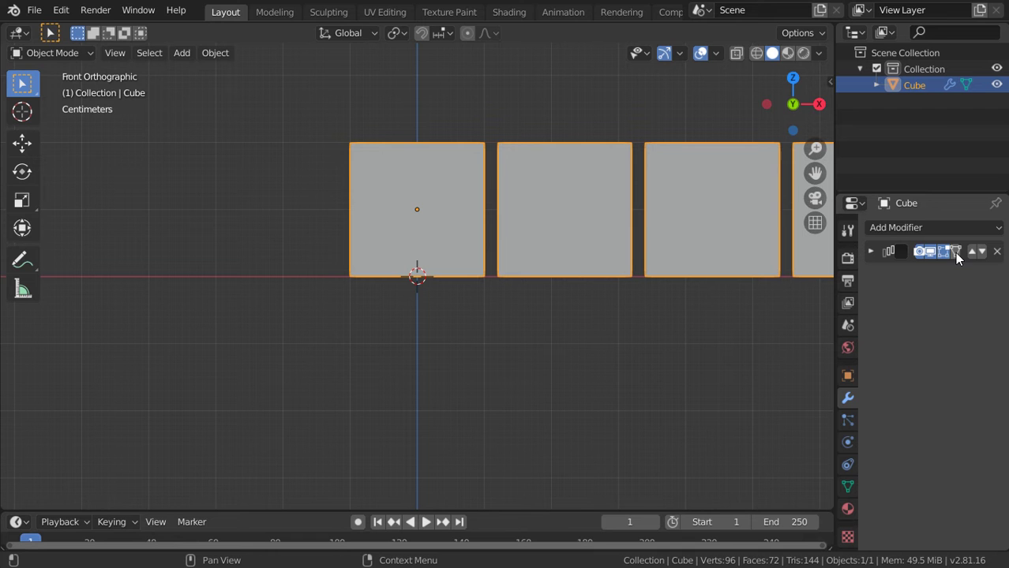
- Add a second Array with 10 copies, X offset 0 and Y offset 1.1
{"action": "key", "text": "shift+r"}
{"action": "left_click", "coordinate": [959, 343]}
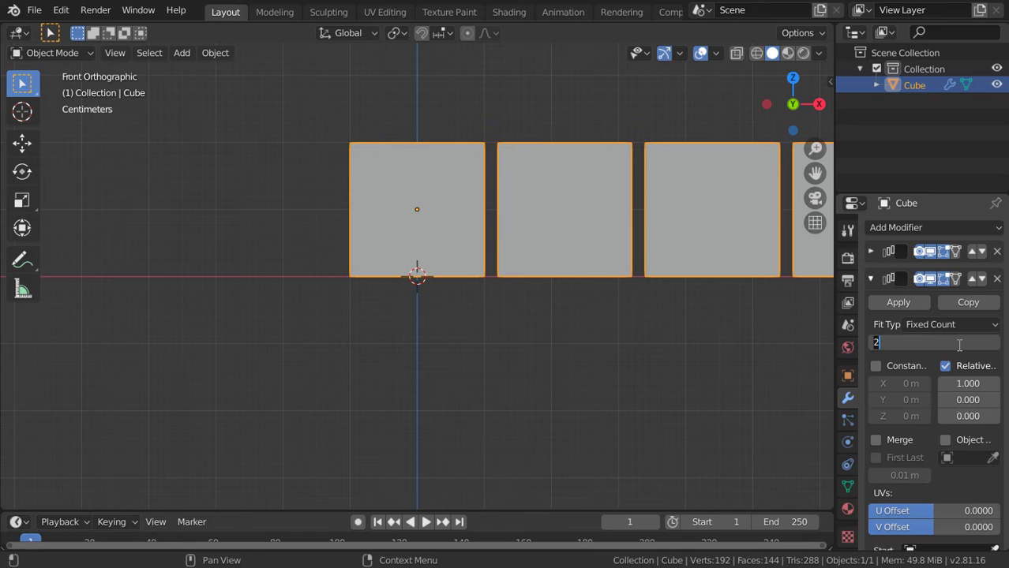
{"action": "type", "text": "1.0"}
{"action": "key", "text": "Return"}
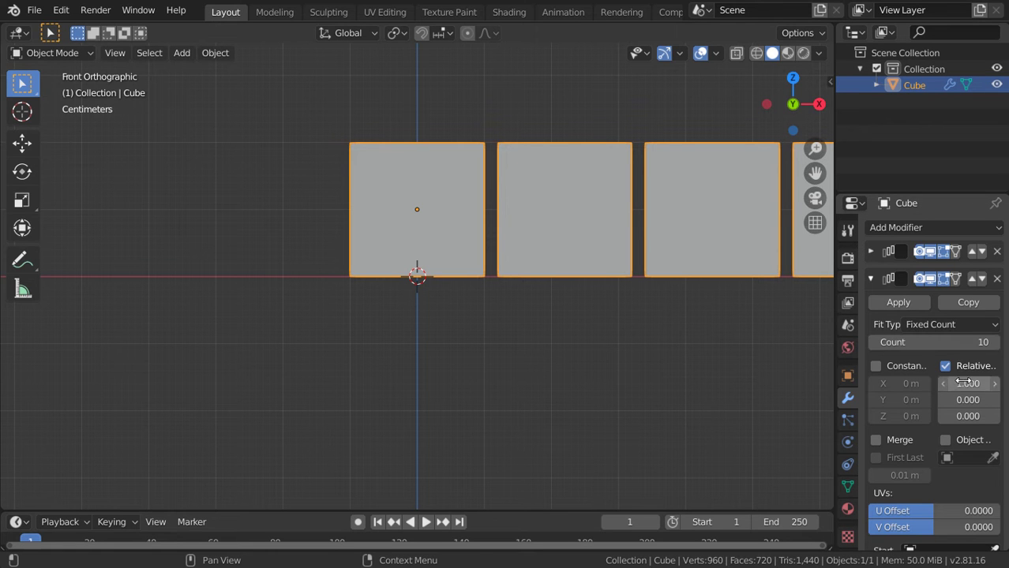
{"action": "left_click", "coordinate": [965, 383]}
{"action": "type", "text": "0"}
{"action": "key", "text": "Return"}
{"action": "left_click", "coordinate": [970, 400]}
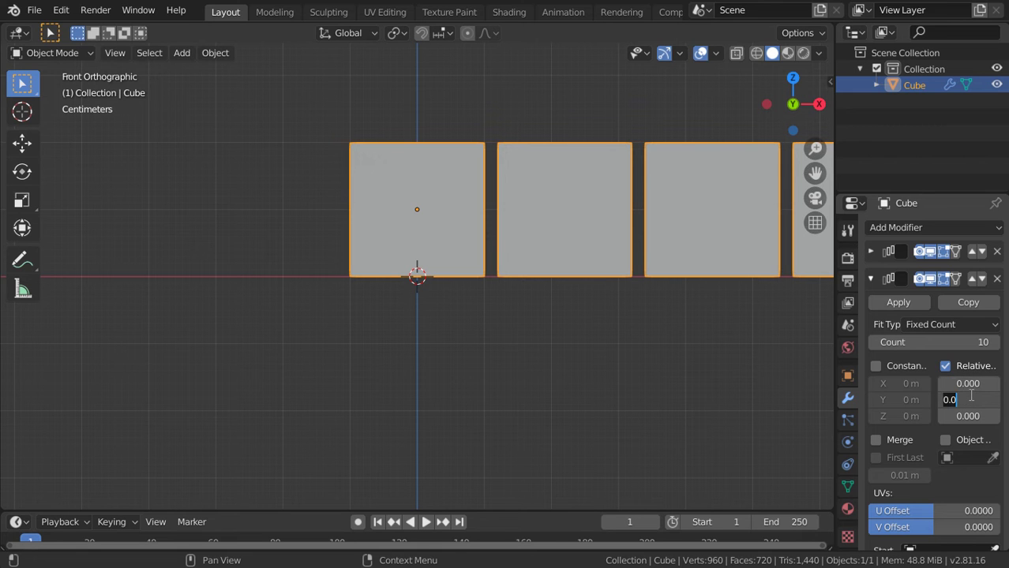
{"action": "type", "text": "1.1"}
{"action": "key", "text": "Return"}
{"action": "left_click", "coordinate": [871, 278]}
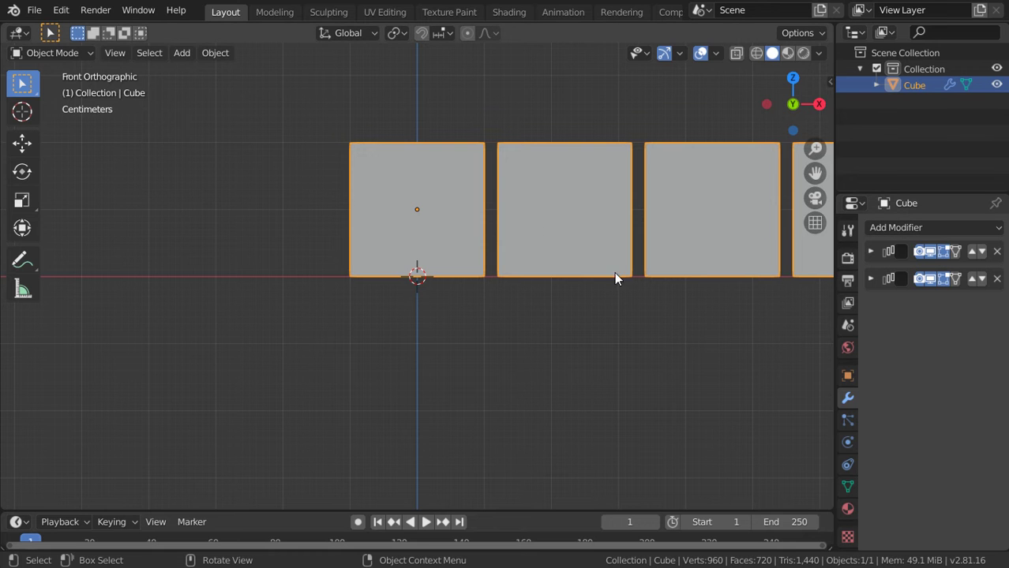
- Add a third Array modifier with Z relative offset 1.1
{"action": "scroll", "coordinate": [532, 219], "scroll_direction": "down", "scroll_amount": 3}
{"action": "middle_click_drag", "start_coordinate": [531, 219], "coordinate": [587, 278]}
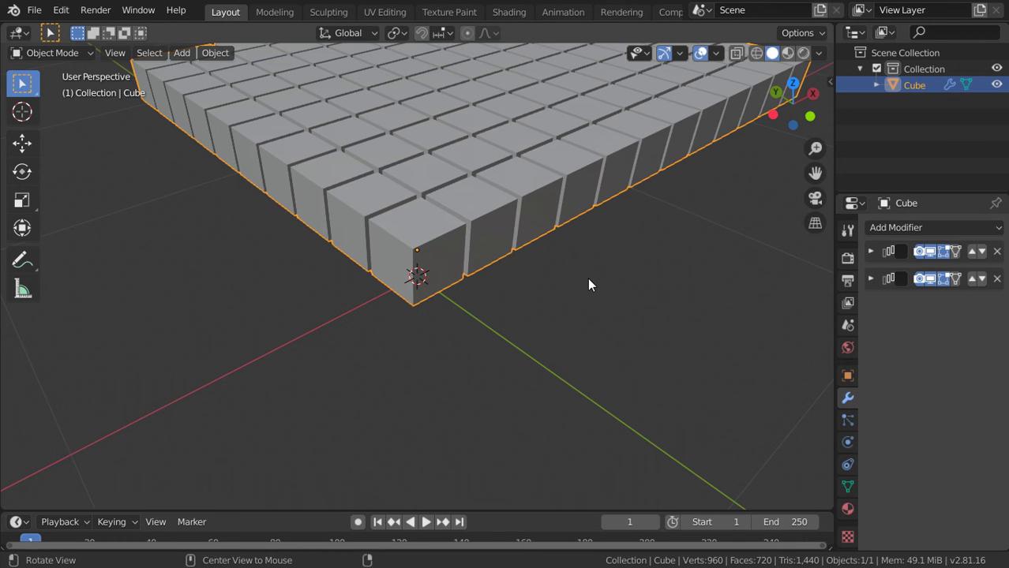
{"action": "left_click", "coordinate": [897, 229]}
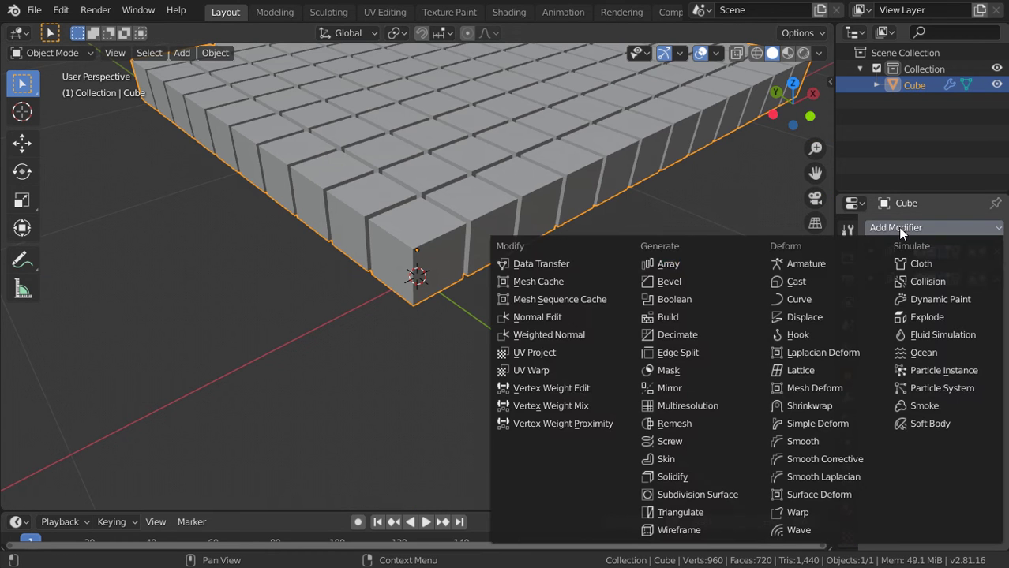
{"action": "left_click", "coordinate": [736, 268]}
{"action": "left_click", "coordinate": [982, 444]}
{"action": "type", "text": "1.1"}
{"action": "key", "text": "Return"}
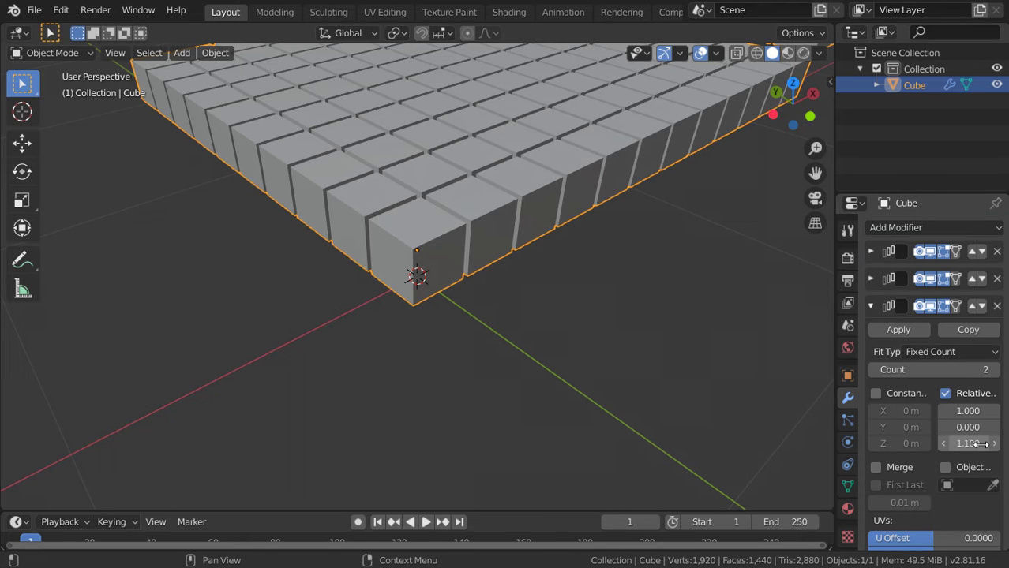
- Set the third array's X offset to 0 and its count to 5 layers
{"action": "left_click", "coordinate": [977, 411]}
{"action": "type", "text": "0"}
{"action": "key", "text": "Return"}
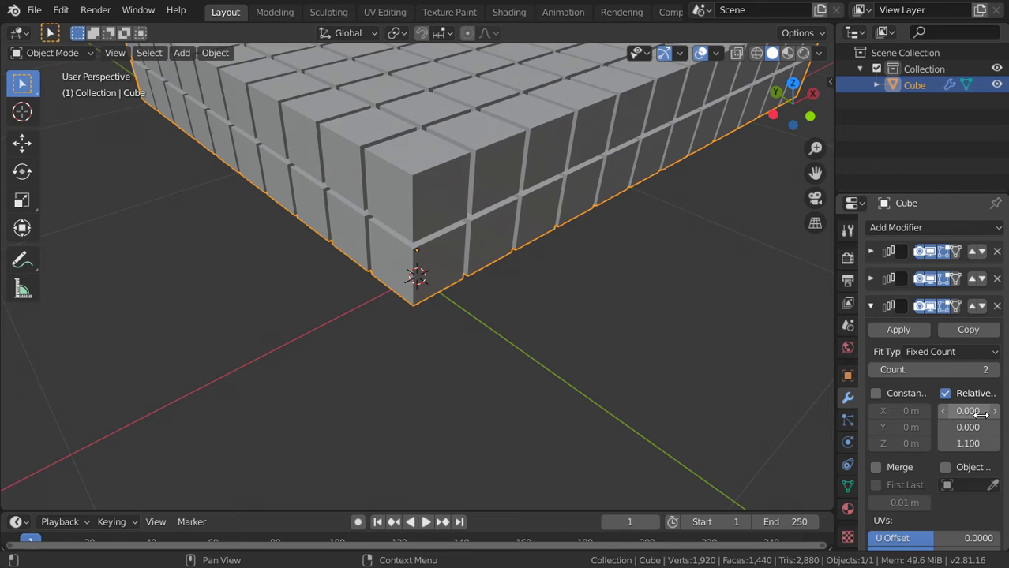
{"action": "left_click", "coordinate": [990, 371]}
{"action": "type", "text": "4"}
{"action": "key", "text": "Return"}
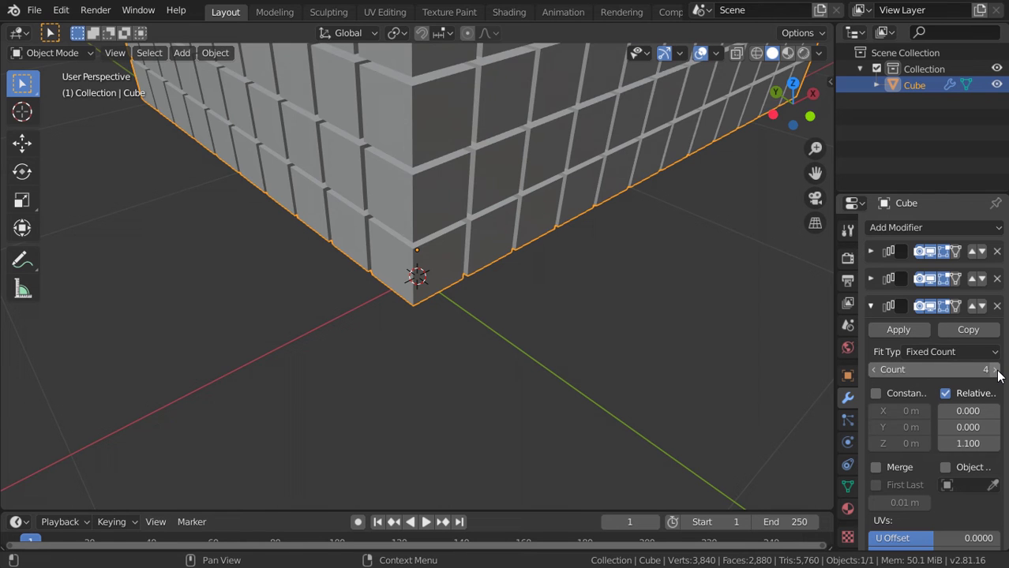
{"action": "left_click", "coordinate": [997, 375]}
{"action": "scroll", "coordinate": [921, 410], "scroll_direction": "down", "scroll_amount": 3}
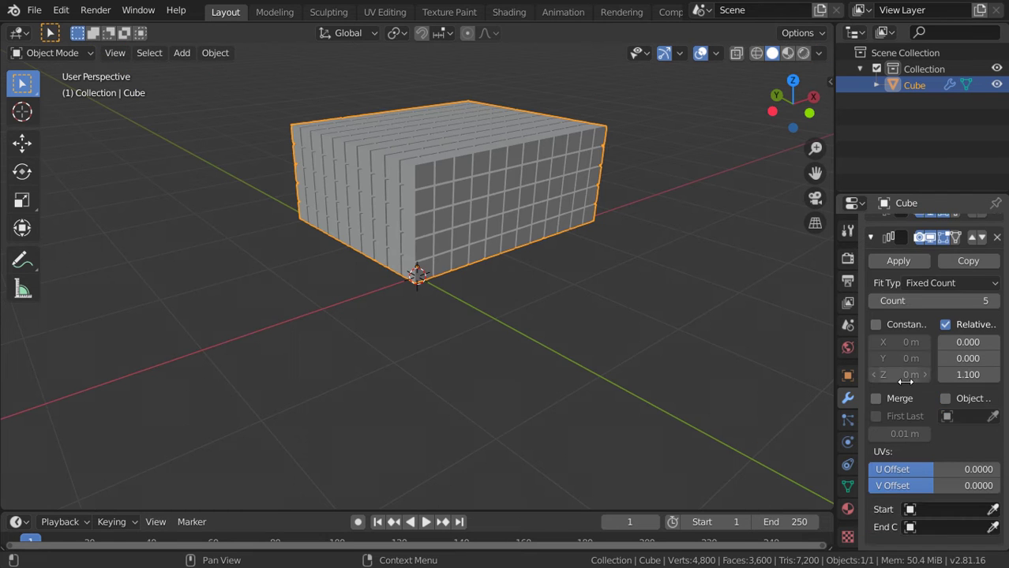
{"action": "scroll", "coordinate": [905, 381], "scroll_direction": "up", "scroll_amount": 3}
{"action": "left_click", "coordinate": [872, 308]}
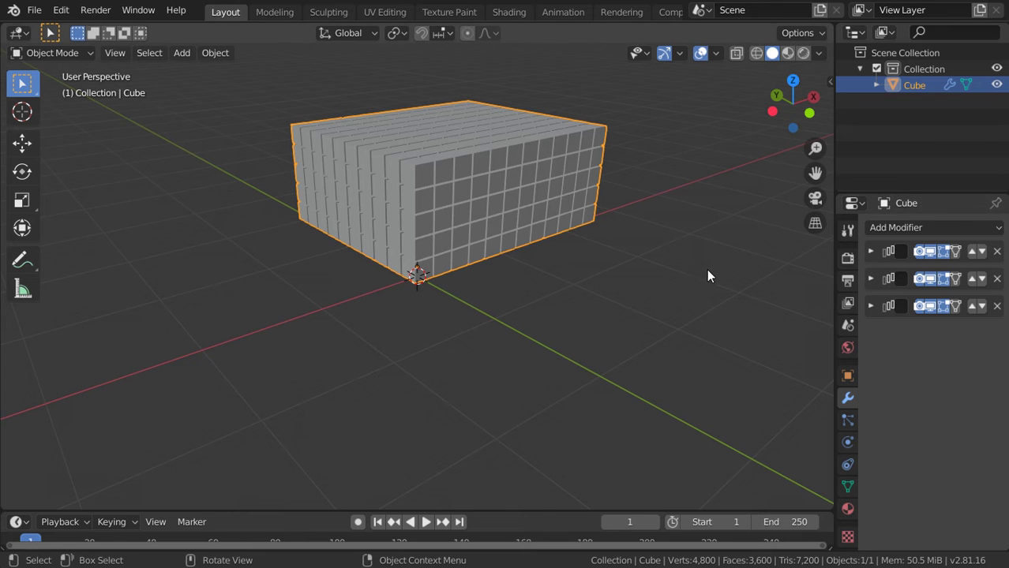
- In front view, move the cube block up, rotate it twice to tilt it, and raise it higher
{"action": "middle_click_drag", "start_coordinate": [707, 268], "coordinate": [551, 260]}
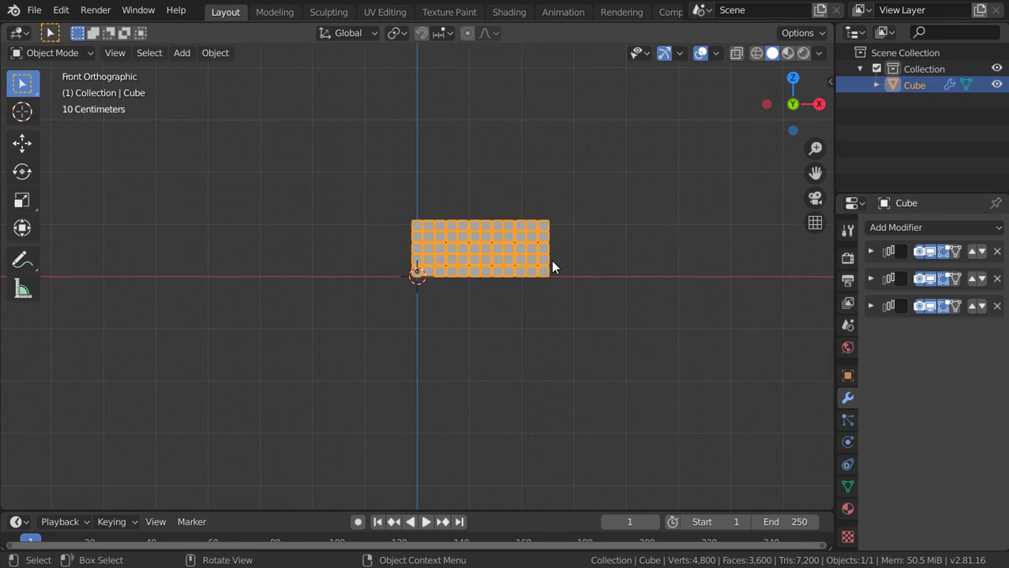
{"action": "key", "text": "g"}
{"action": "left_click", "coordinate": [549, 253]}
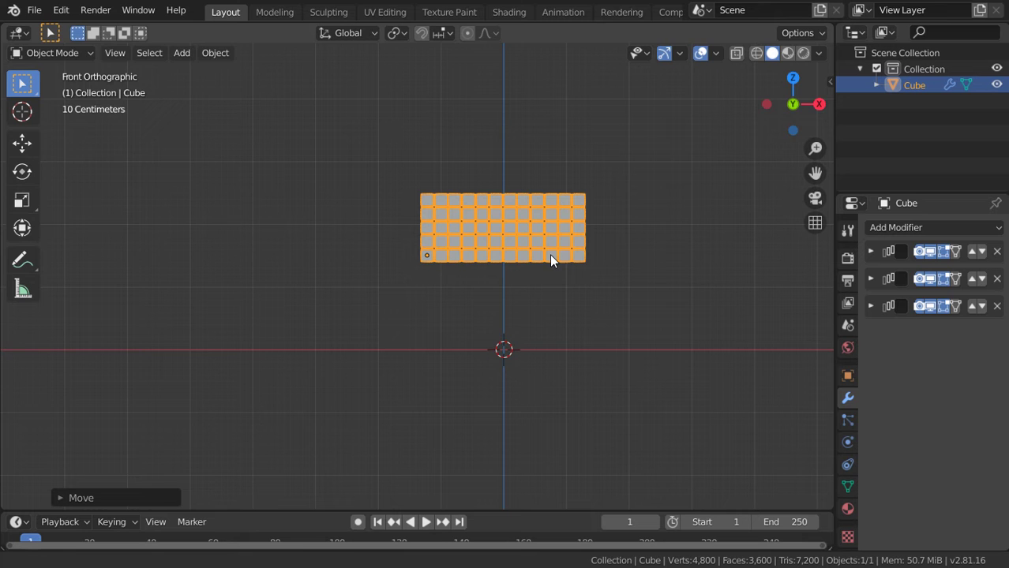
{"action": "key", "text": "r"}
{"action": "key", "text": "r"}
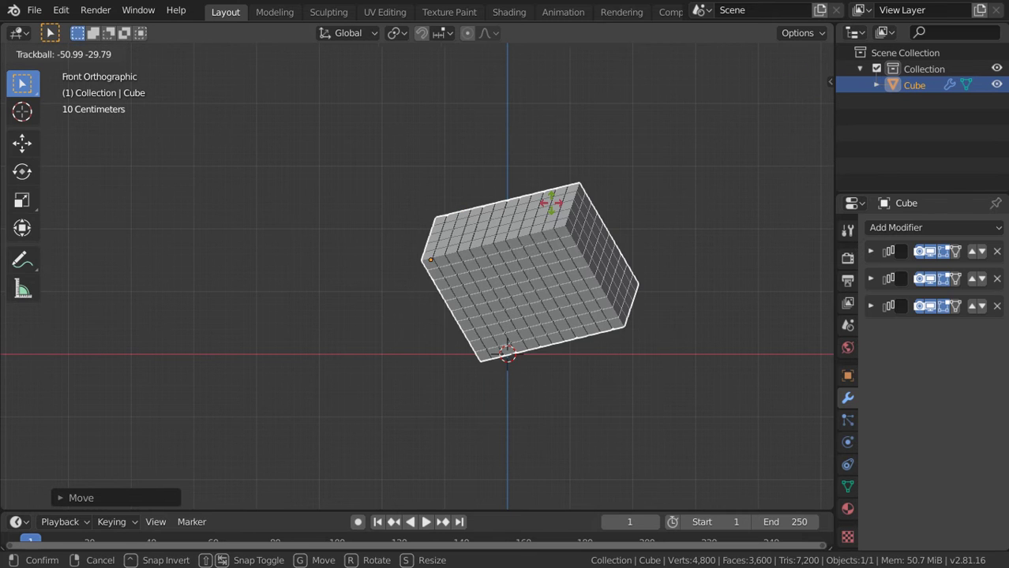
{"action": "left_click", "coordinate": [637, 276]}
{"action": "key", "text": "r"}
{"action": "left_click", "coordinate": [551, 161]}
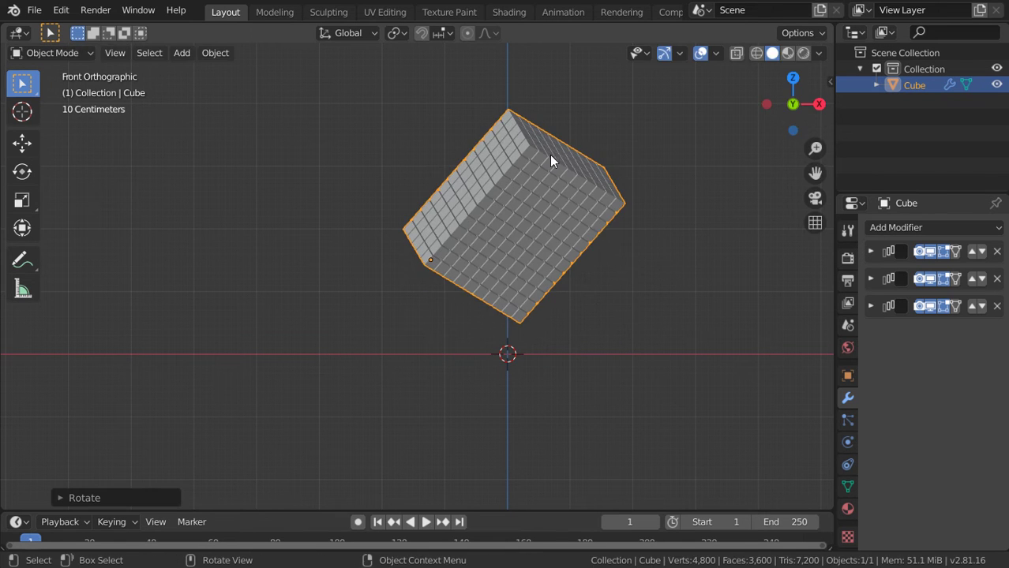
{"action": "key", "text": "g"}
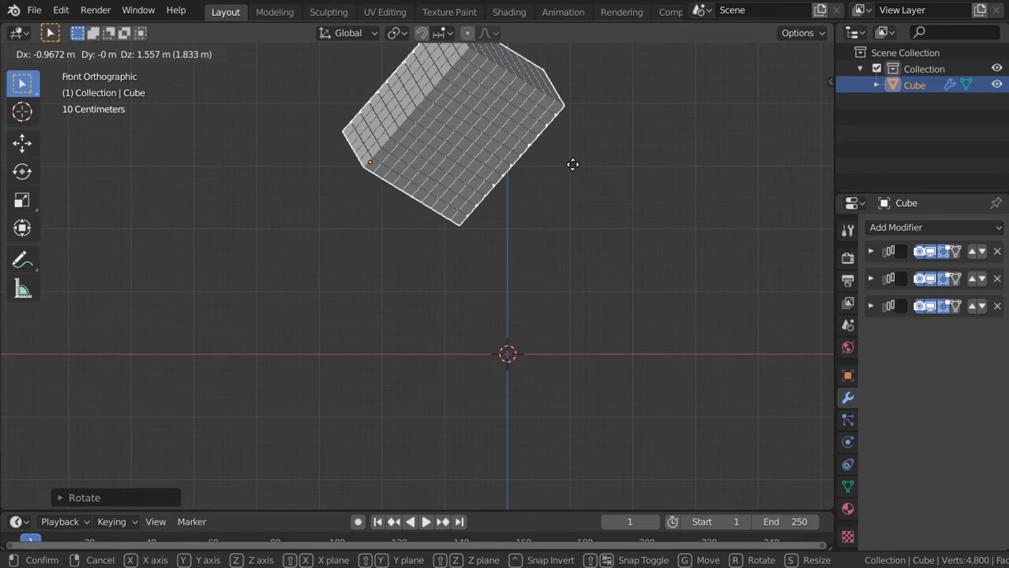
{"action": "left_click", "coordinate": [594, 235]}
{"action": "middle_click_drag", "start_coordinate": [595, 234], "coordinate": [610, 251], "text": "shift"}
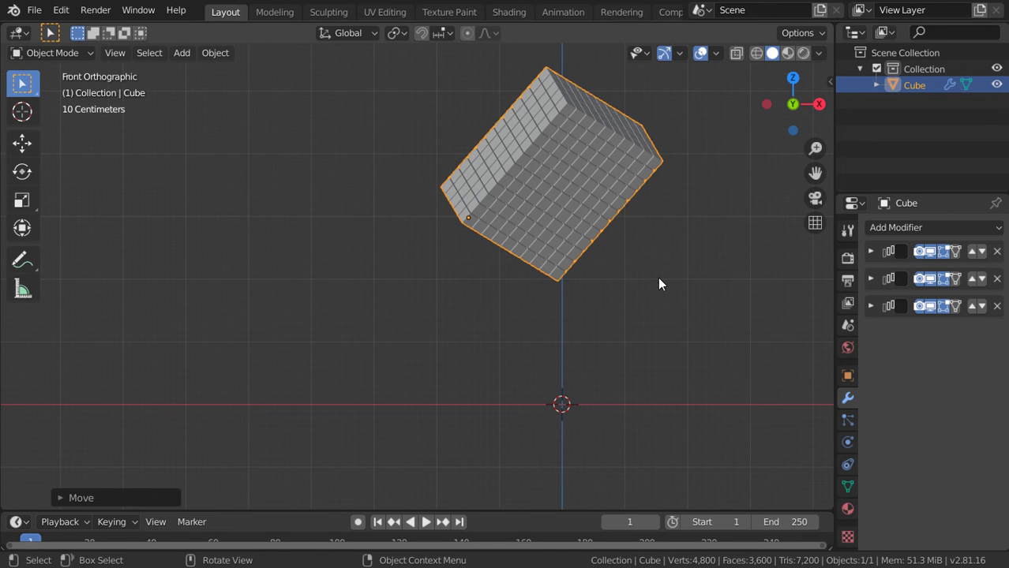
- Move the cube block into a new collection named 'cubes'
{"action": "key", "text": "m"}
{"action": "left_click", "coordinate": [621, 280]}
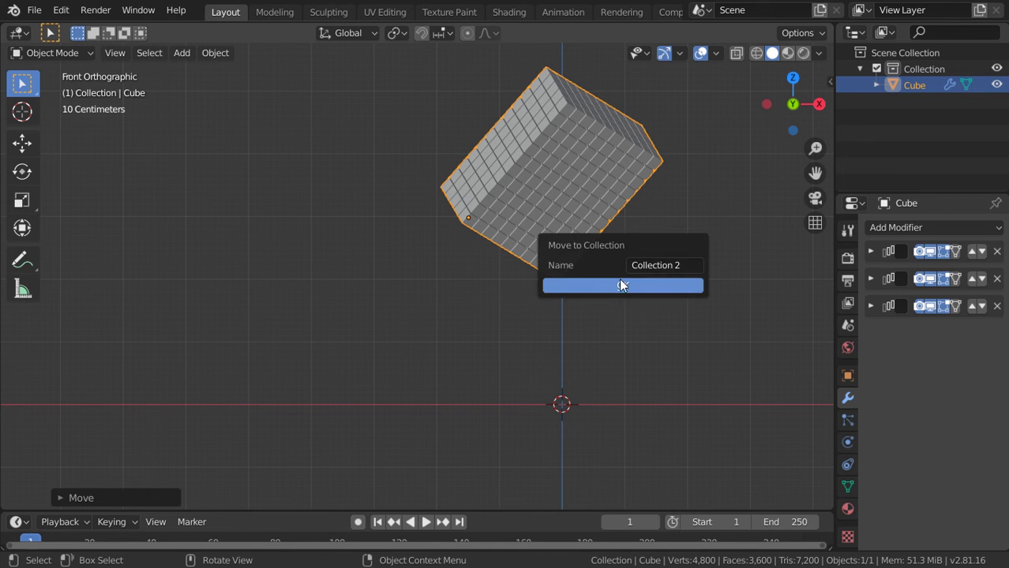
{"action": "left_click", "coordinate": [677, 266]}
{"action": "type", "text": "cubes"}
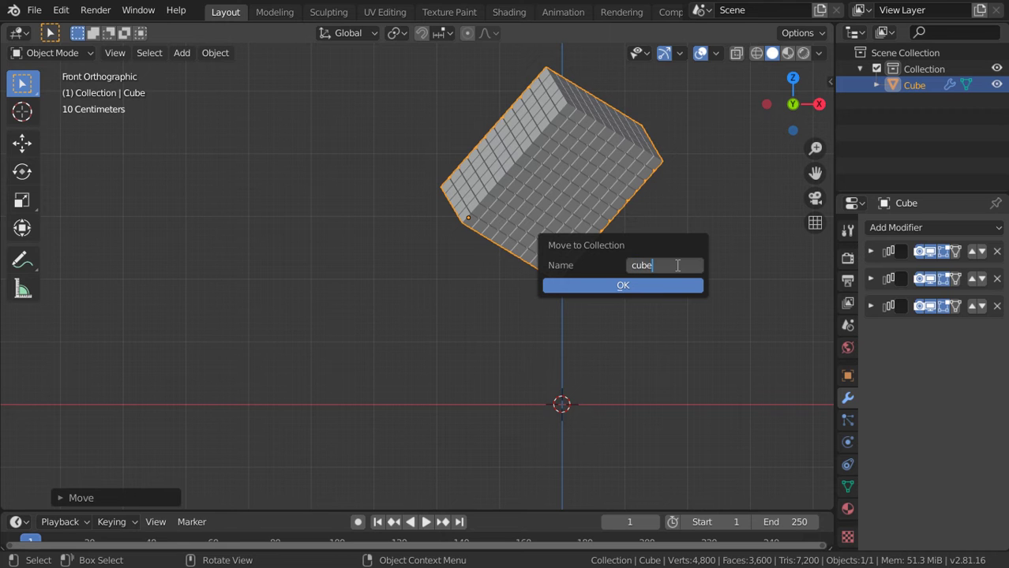
{"action": "left_click", "coordinate": [679, 289]}
- Apply the remaining Array modifiers into one mesh and enter Edit Mode
{"action": "left_click", "coordinate": [870, 306]}
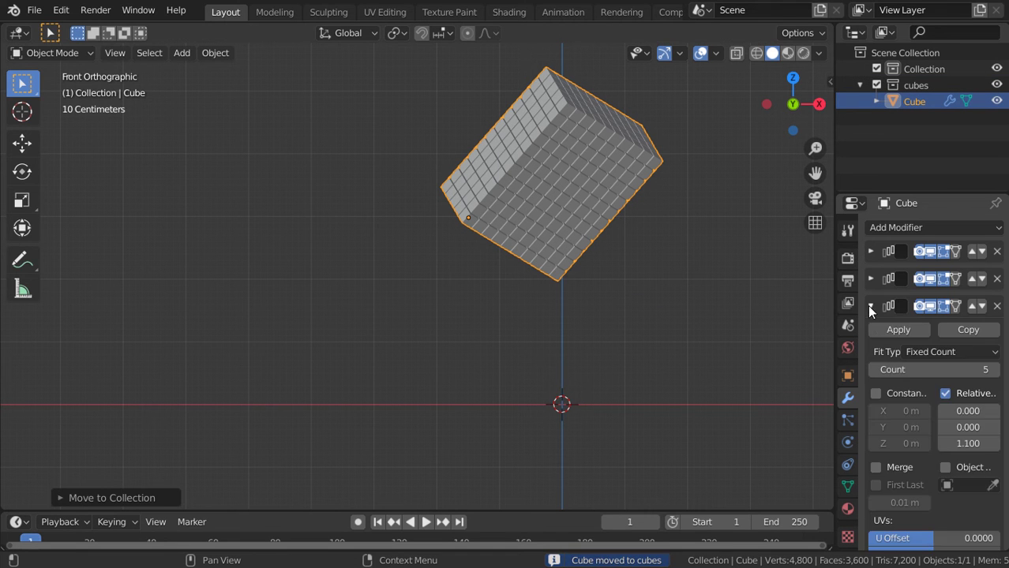
{"action": "left_click", "coordinate": [876, 323]}
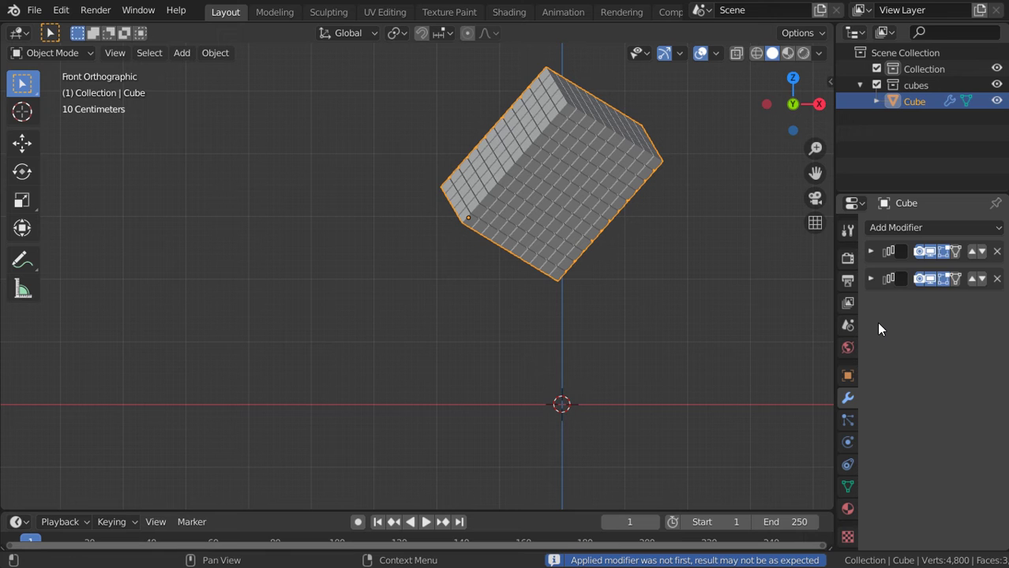
{"action": "left_click", "coordinate": [870, 251]}
{"action": "left_click", "coordinate": [895, 275]}
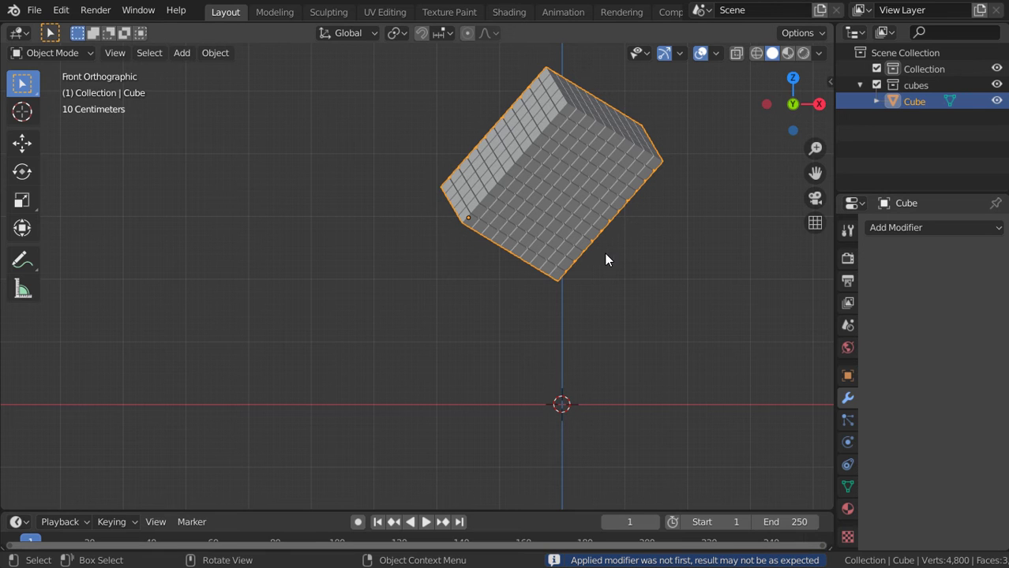
{"action": "scroll", "coordinate": [604, 259], "scroll_direction": "up", "scroll_amount": 1}
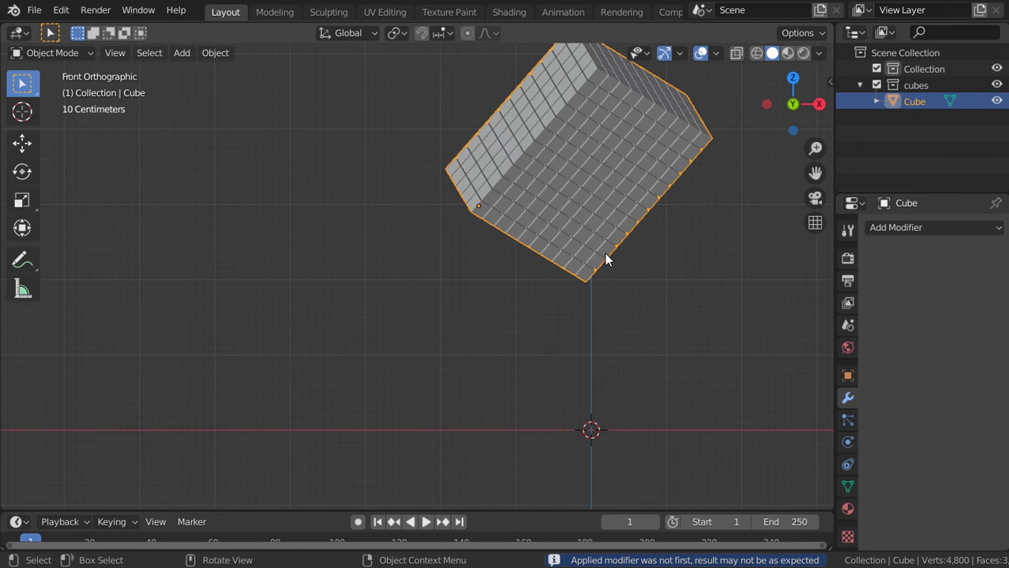
{"action": "key", "text": "Tab"}
{"action": "mouse_move", "coordinate": [604, 260]}
{"action": "middle_mouse_down"}
{"action": "mouse_move", "coordinate": [563, 248]}
{"action": "mouse_move", "coordinate": [582, 210]}
{"action": "middle_mouse_up"}
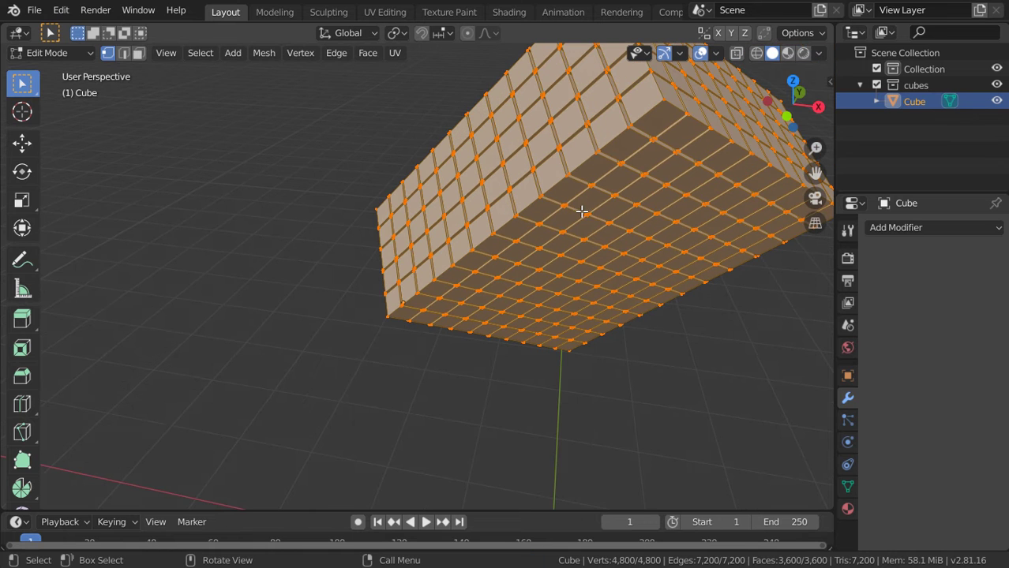
- Give the cube block a new material with an orange Base Color
{"action": "key", "text": "Tab"}
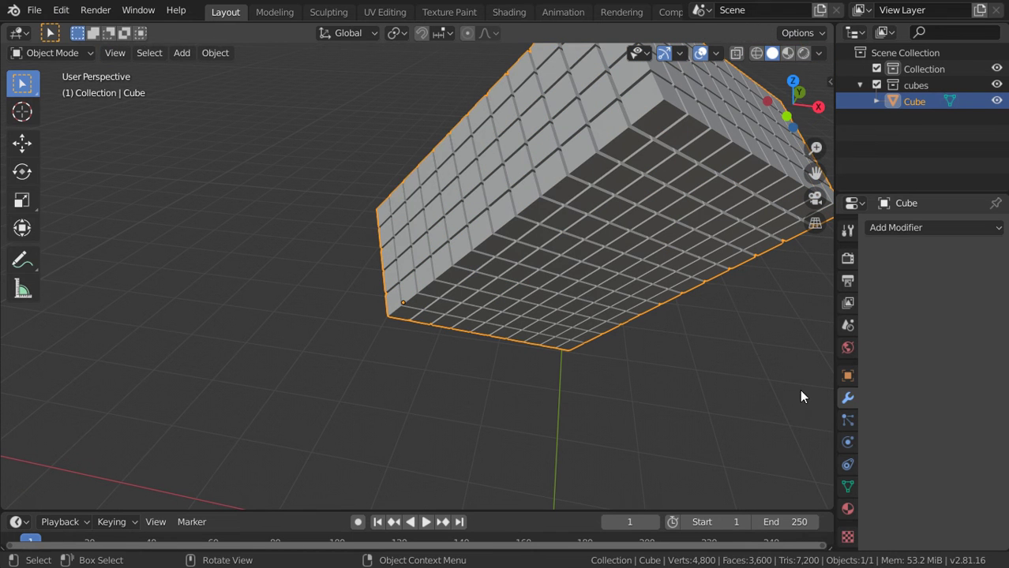
{"action": "left_click", "coordinate": [847, 509]}
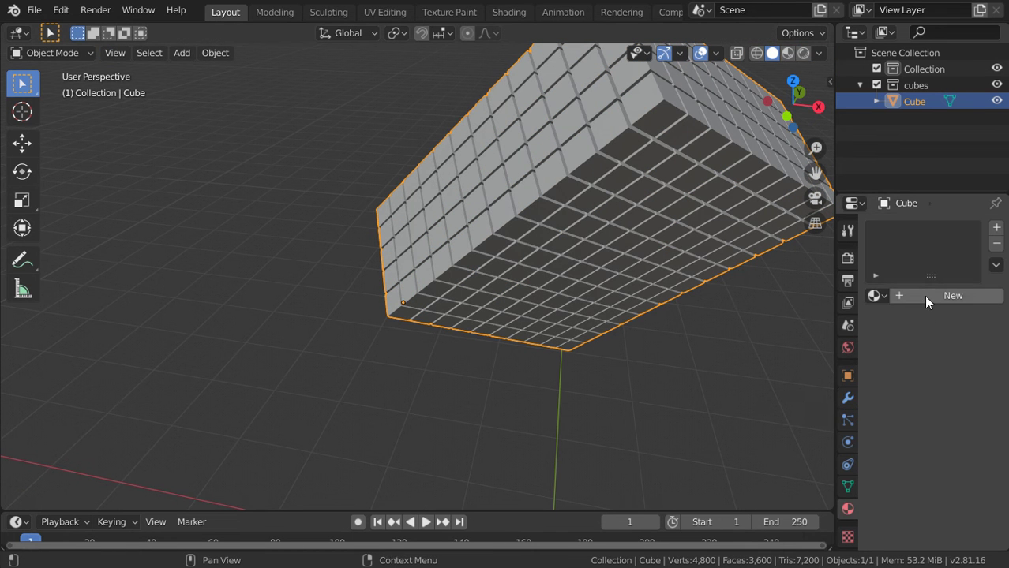
{"action": "left_click", "coordinate": [924, 295]}
{"action": "left_click", "coordinate": [961, 456]}
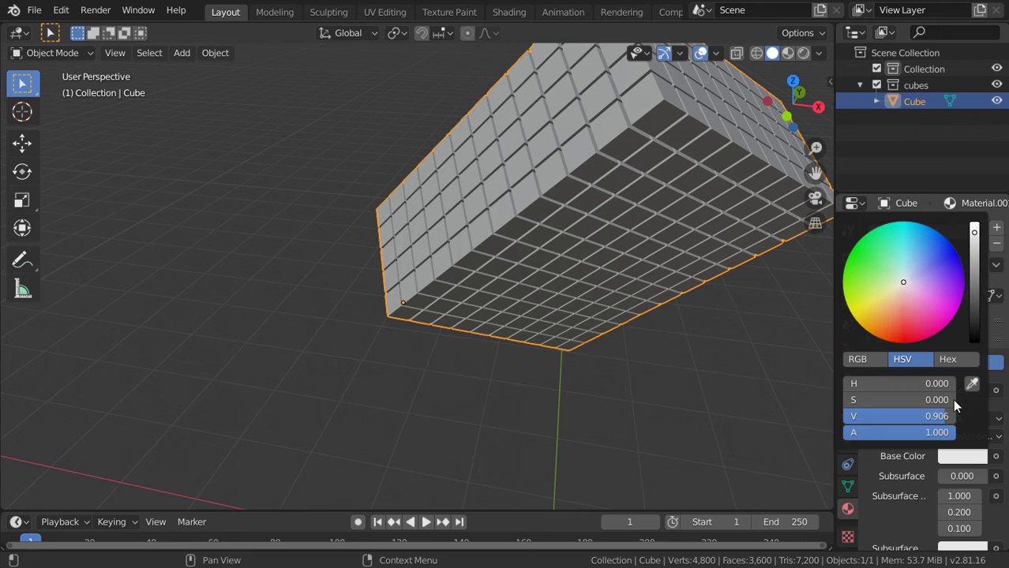
{"action": "left_click_drag", "start_coordinate": [900, 278], "coordinate": [884, 325]}
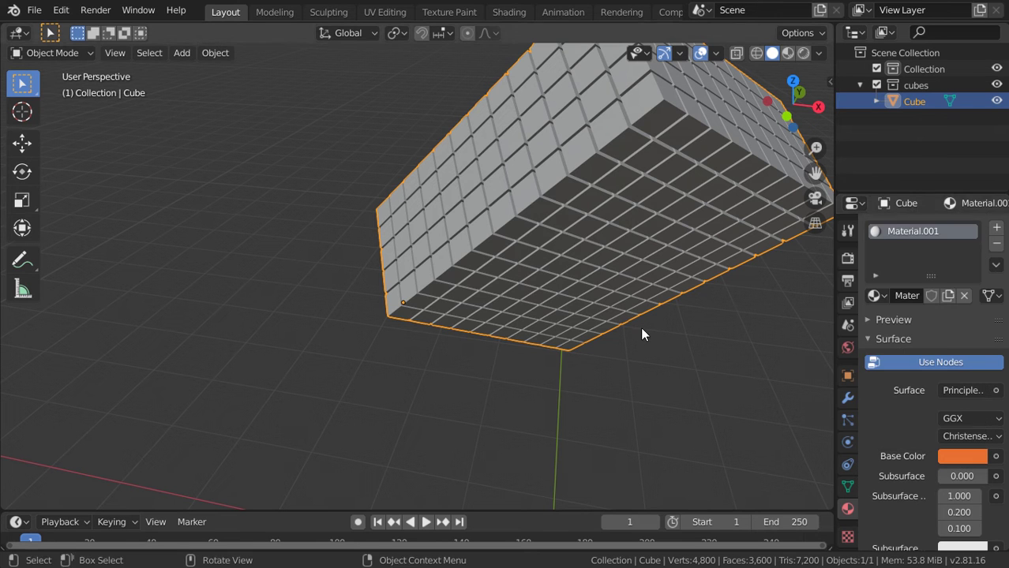
{"action": "scroll", "coordinate": [954, 481], "scroll_direction": "down", "scroll_amount": 5}
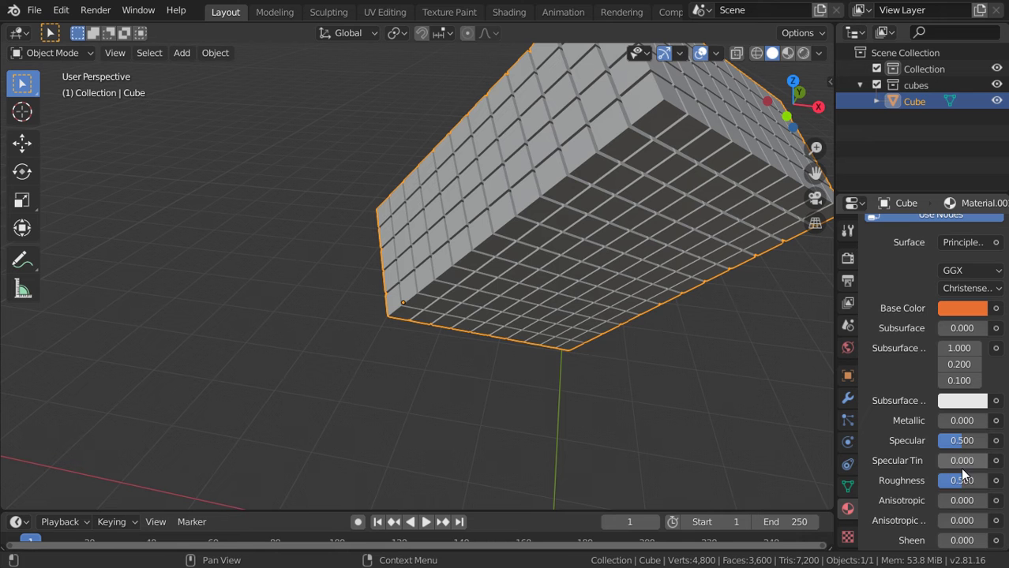
{"action": "left_click", "coordinate": [964, 479]}
- Set the orange material's roughness to 0.1
{"action": "type", "text": "0.1"}
{"action": "key", "text": "Return"}
{"action": "scroll", "coordinate": [660, 315], "scroll_direction": "down", "scroll_amount": 3}
{"action": "scroll", "coordinate": [653, 306], "scroll_direction": "down", "scroll_amount": 4}
- Separate the block by loose parts into individual cube objects
{"action": "key", "text": "Tab"}
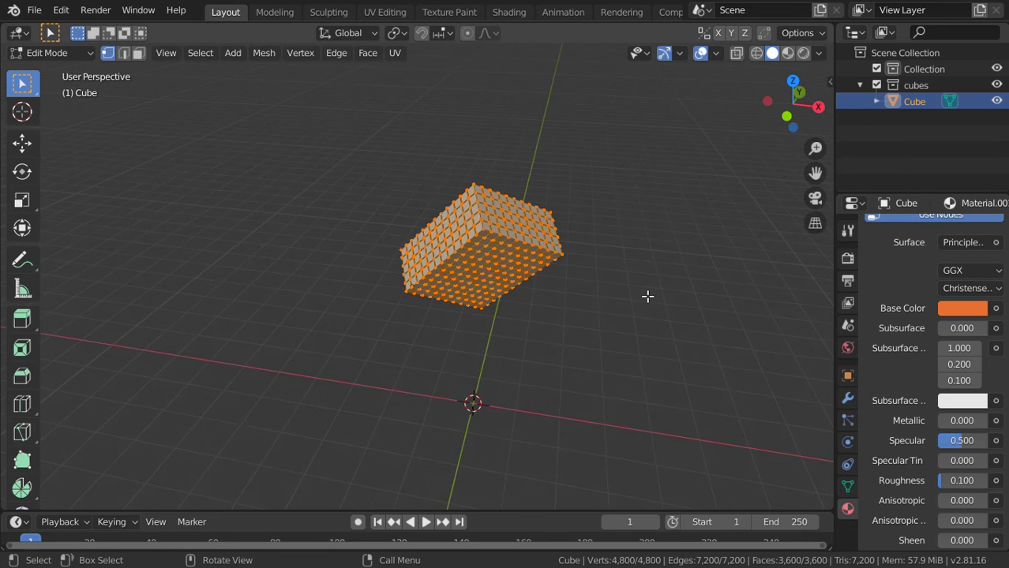
{"action": "scroll", "coordinate": [623, 284], "scroll_direction": "up", "scroll_amount": 4}
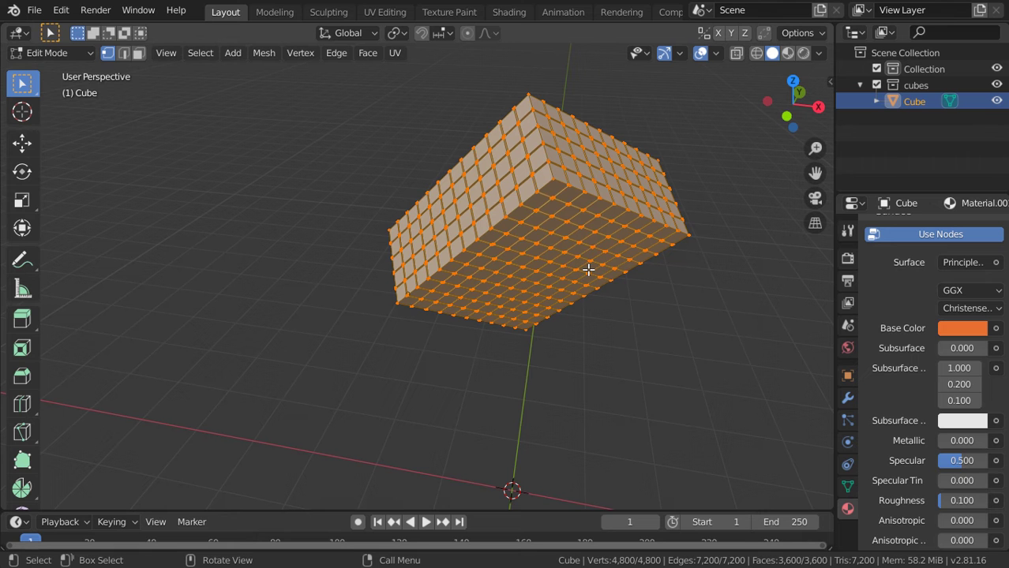
{"action": "key", "text": "p"}
{"action": "left_click", "coordinate": [588, 269]}
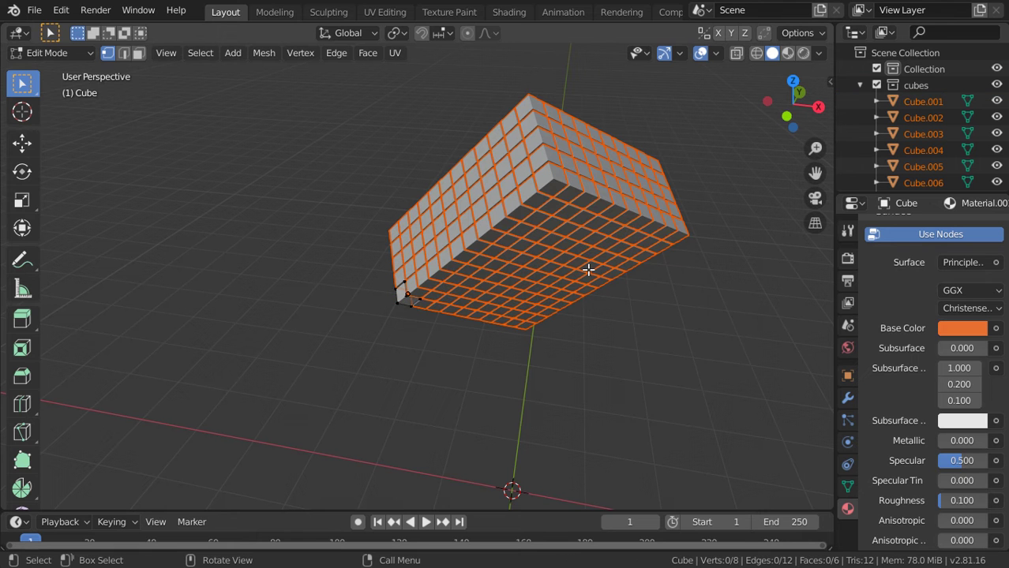
{"action": "key", "text": "Tab"}
{"action": "scroll", "coordinate": [587, 269], "scroll_direction": "down", "scroll_amount": 3}
- Apply Set Origin > Geometry to Origin to all cubes, then deselect them
{"action": "key", "text": "KP_1"}
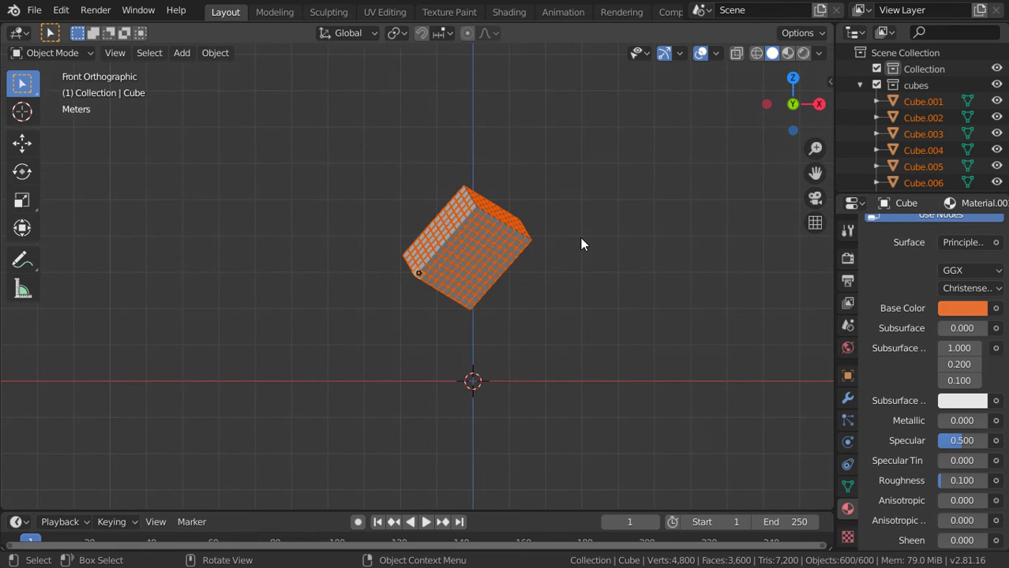
{"action": "key", "text": "alt"}
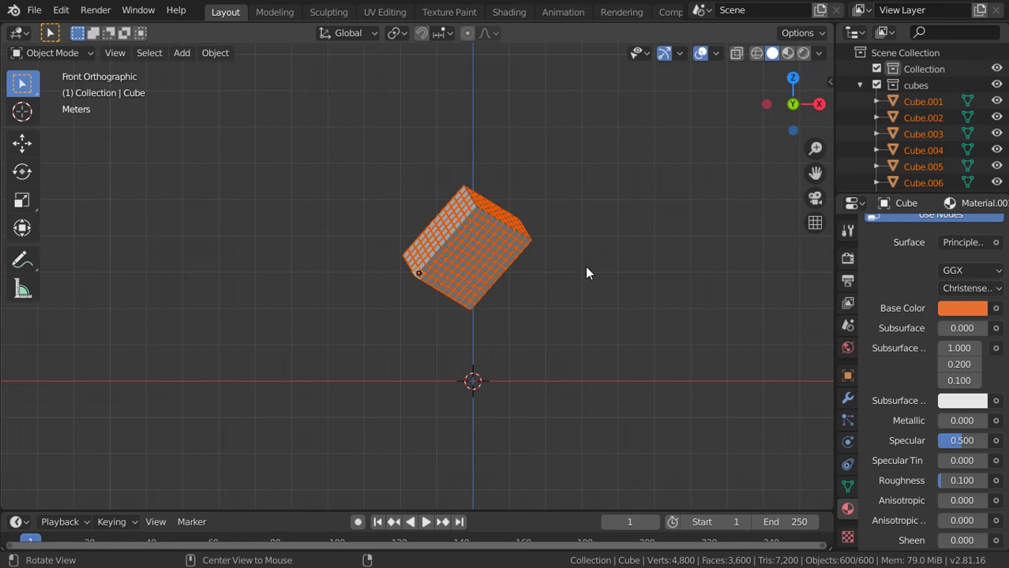
{"action": "scroll", "coordinate": [406, 295], "scroll_direction": "up", "scroll_amount": 2}
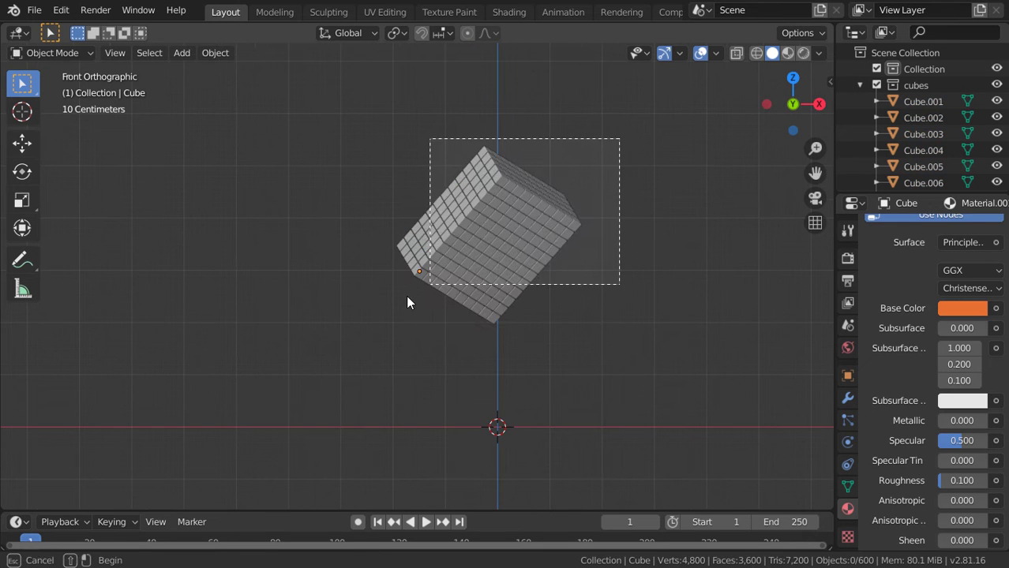
{"action": "scroll", "coordinate": [429, 277], "scroll_direction": "up", "scroll_amount": 1}
{"action": "scroll", "coordinate": [429, 277], "scroll_direction": "up", "scroll_amount": 2}
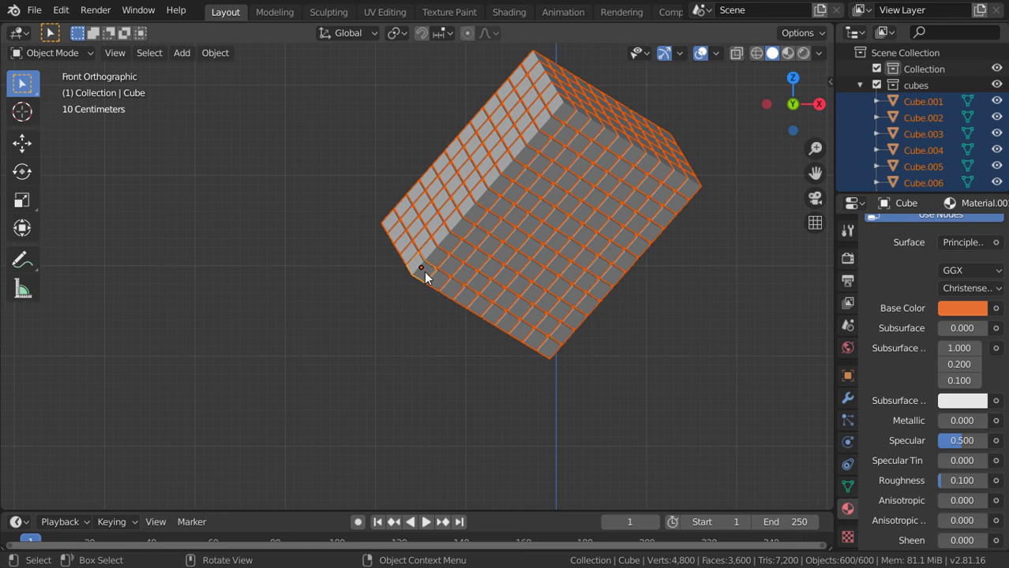
{"action": "right_click", "coordinate": [498, 261]}
{"action": "mouse_move", "coordinate": [453, 260]}
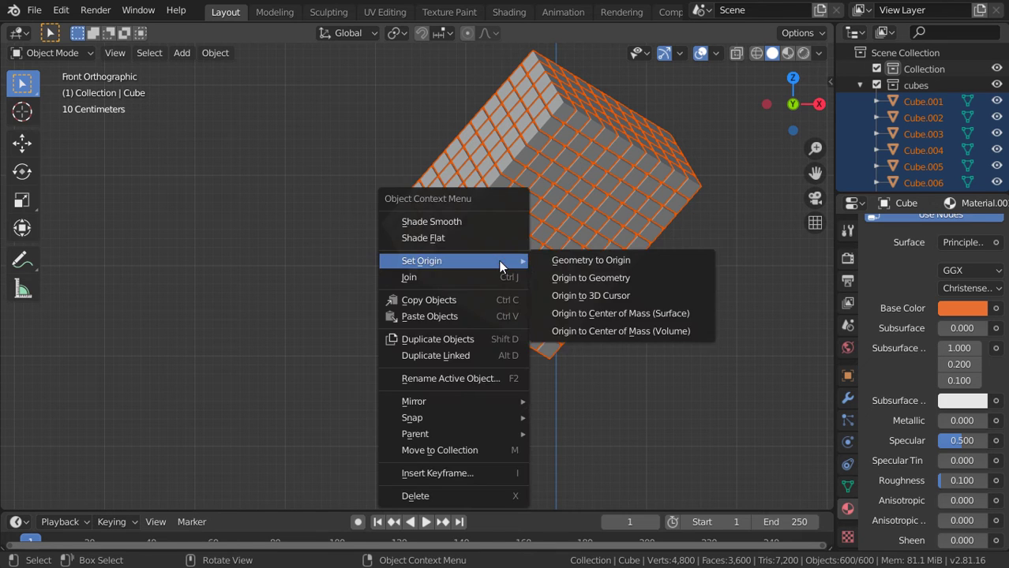
{"action": "left_click", "coordinate": [566, 265]}
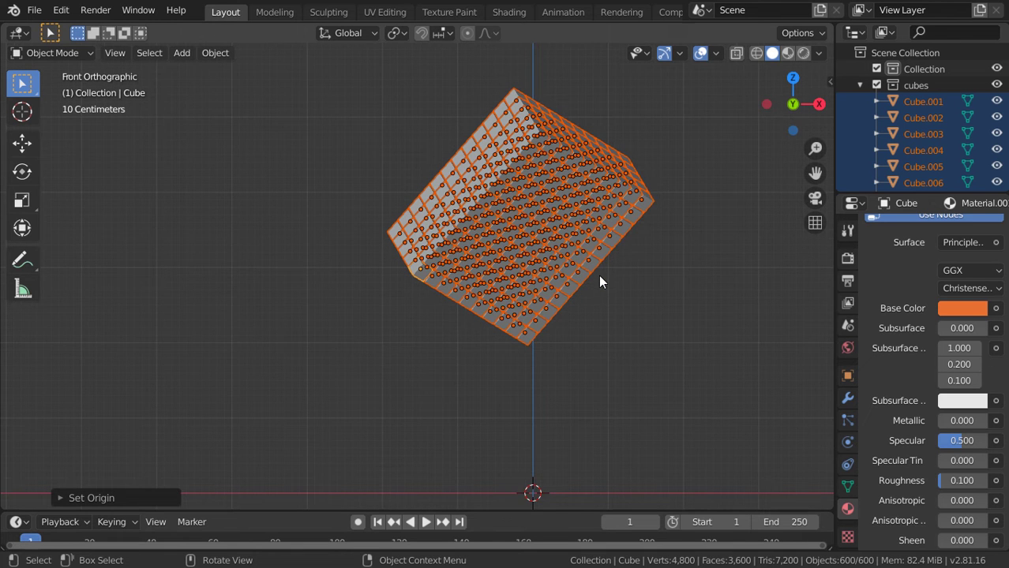
{"action": "scroll", "coordinate": [598, 274], "scroll_direction": "up", "scroll_amount": 2}
{"action": "key", "text": "alt+a"}
{"action": "scroll", "coordinate": [598, 275], "scroll_direction": "up", "scroll_amount": 2}
{"action": "scroll", "coordinate": [580, 276], "scroll_direction": "down", "scroll_amount": 5}
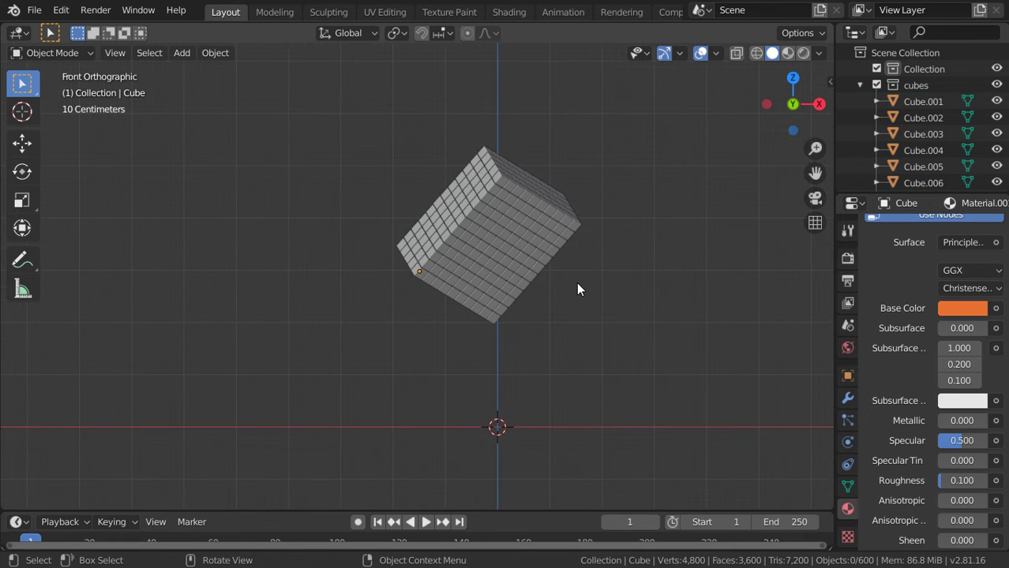
- Add a plane, scale it by 30, then enlarge it slightly more
{"action": "key", "text": "Home"}
{"action": "key", "text": "shift+a"}
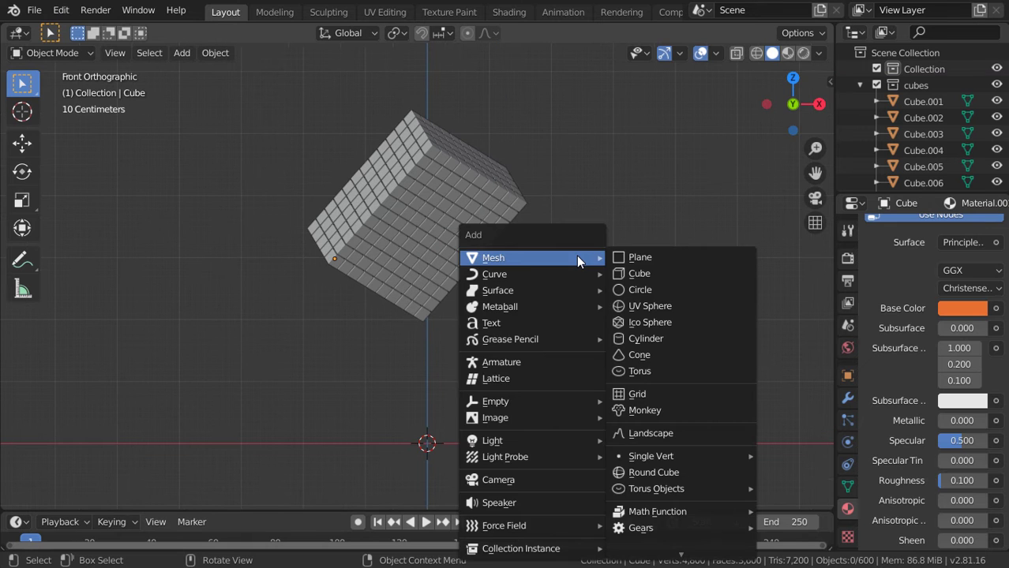
{"action": "left_click", "coordinate": [636, 256]}
{"action": "type", "text": "s30"}
{"action": "key", "text": "Return"}
{"action": "key", "text": "Home"}
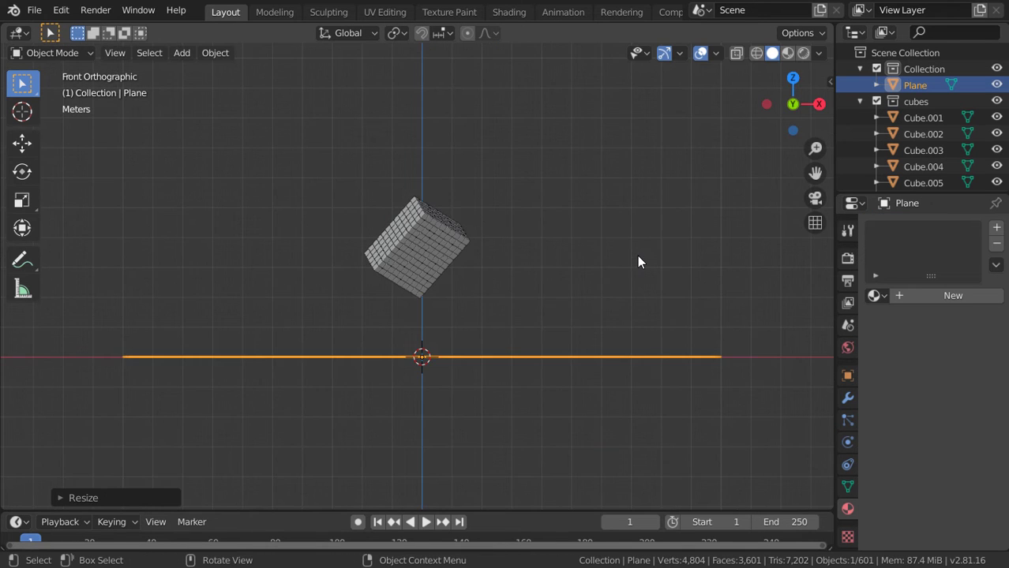
{"action": "middle_click_drag", "start_coordinate": [638, 257], "coordinate": [612, 337]}
{"action": "key", "text": "s"}
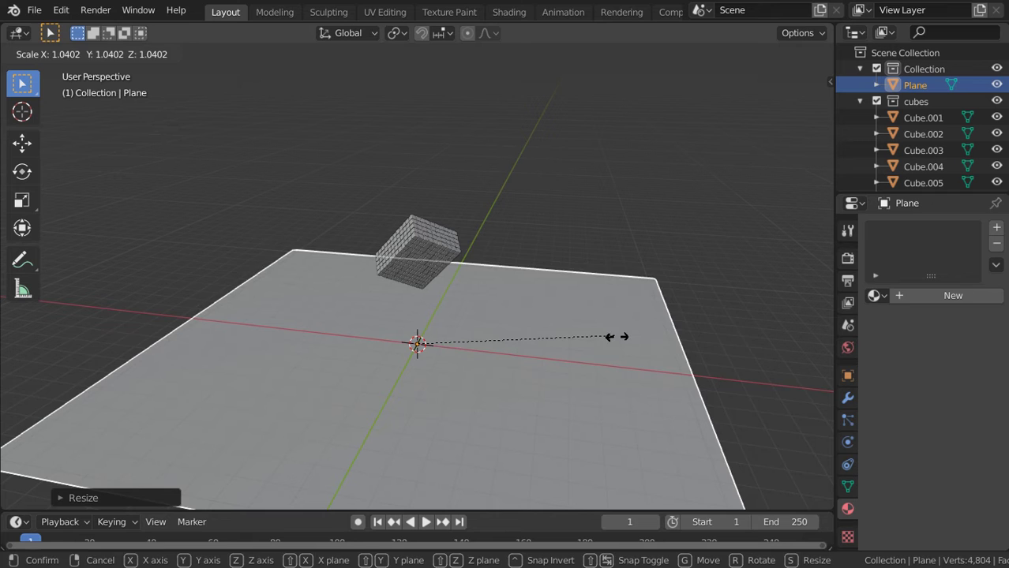
{"action": "left_click", "coordinate": [655, 337]}
- Give the plane a new material with a dark grey base colour (V 0.176)
{"action": "left_click", "coordinate": [952, 295]}
{"action": "left_click", "coordinate": [962, 456]}
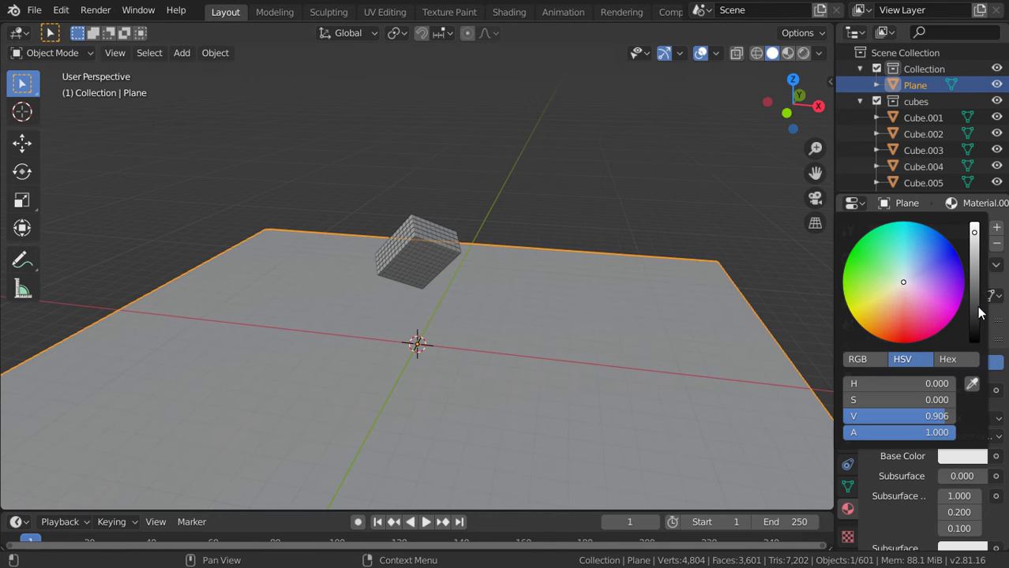
{"action": "left_click_drag", "start_coordinate": [976, 307], "coordinate": [974, 321]}
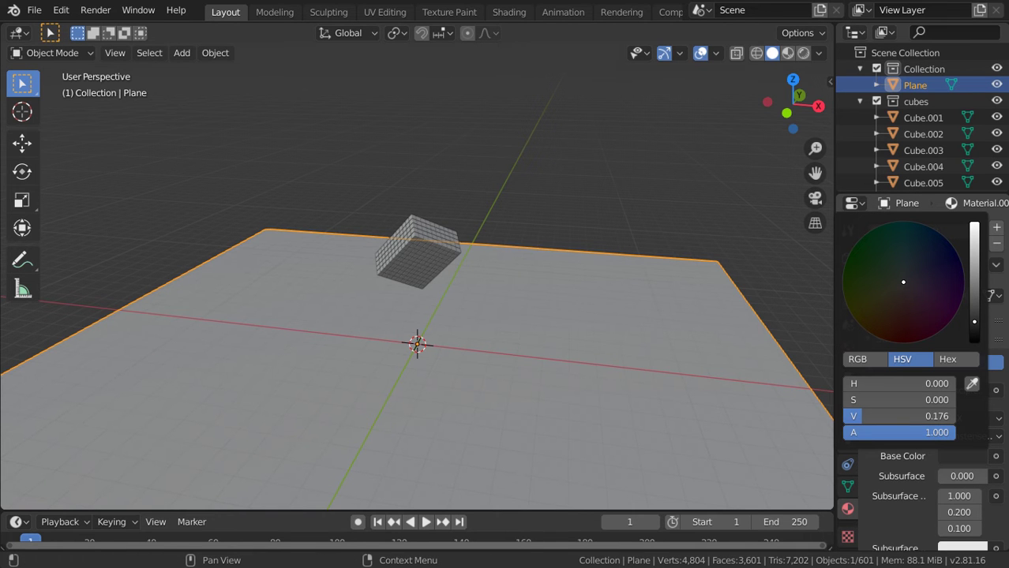
{"action": "scroll", "coordinate": [908, 482], "scroll_direction": "down", "scroll_amount": 3}
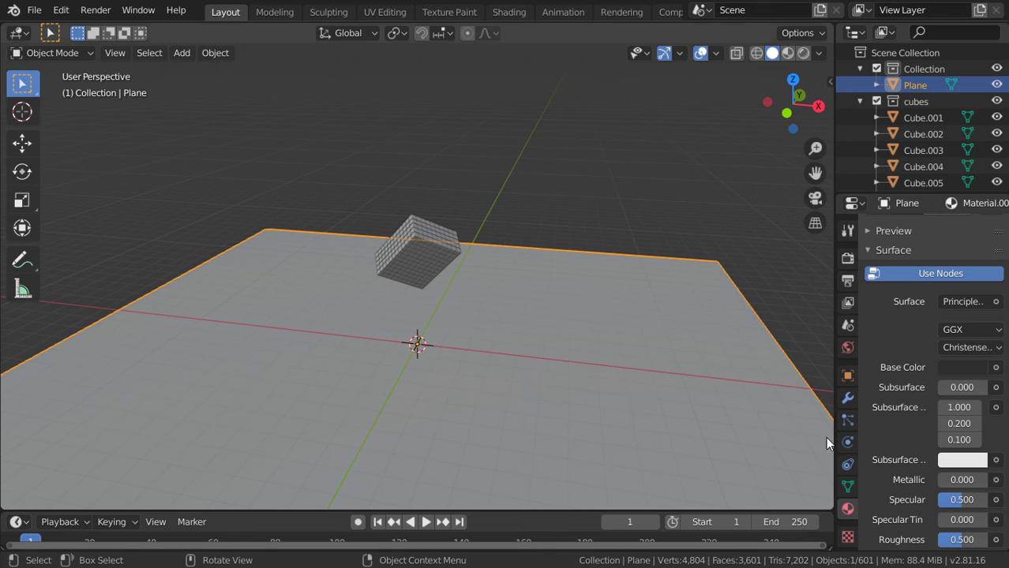
- Make the plane a passive rigid body
{"action": "left_click", "coordinate": [849, 443]}
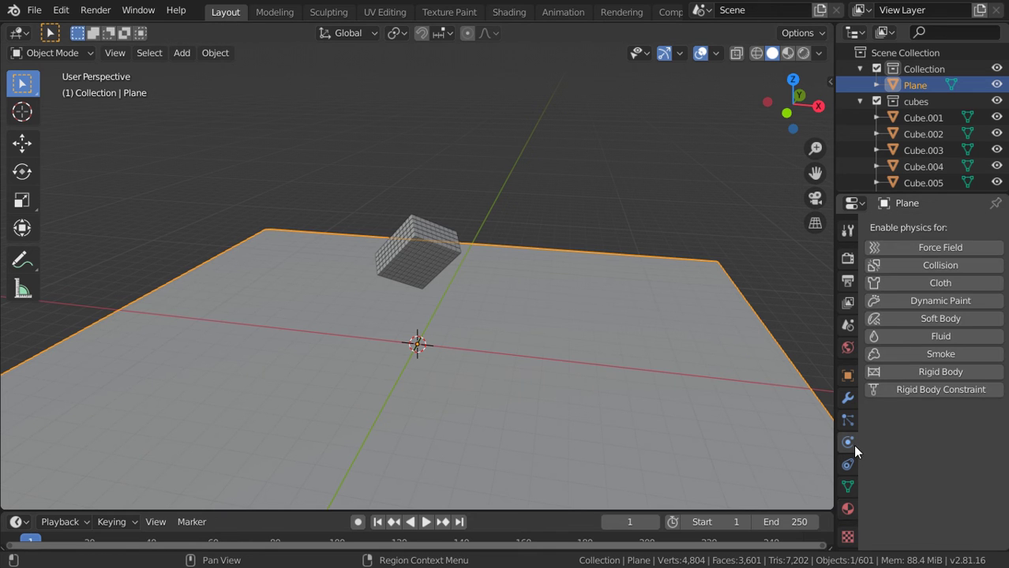
{"action": "left_click", "coordinate": [960, 371]}
{"action": "left_click", "coordinate": [973, 438]}
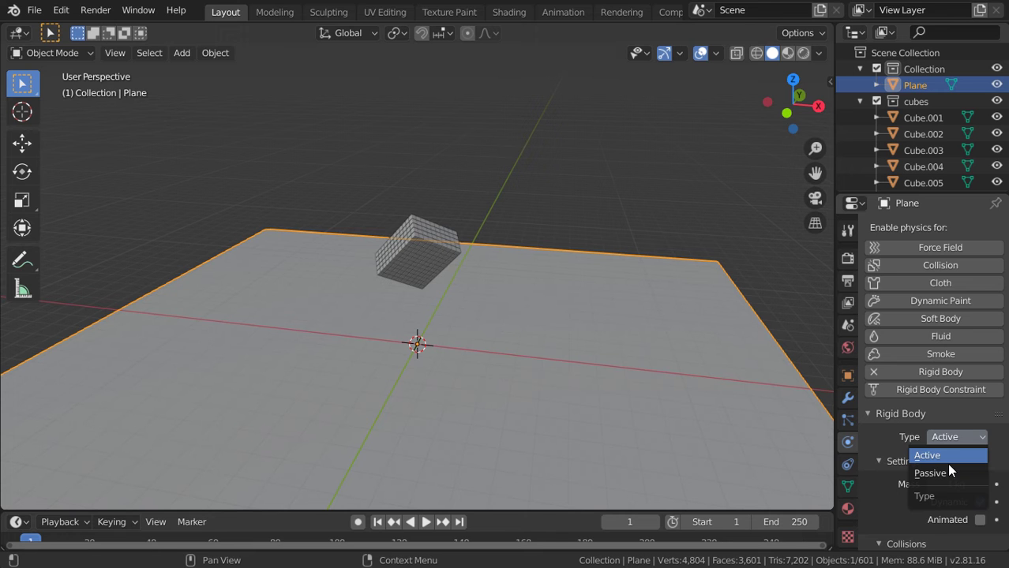
{"action": "left_click", "coordinate": [948, 471]}
- Make one cube an active rigid body and copy it to every cube in the block
{"action": "key", "text": "KP_1"}
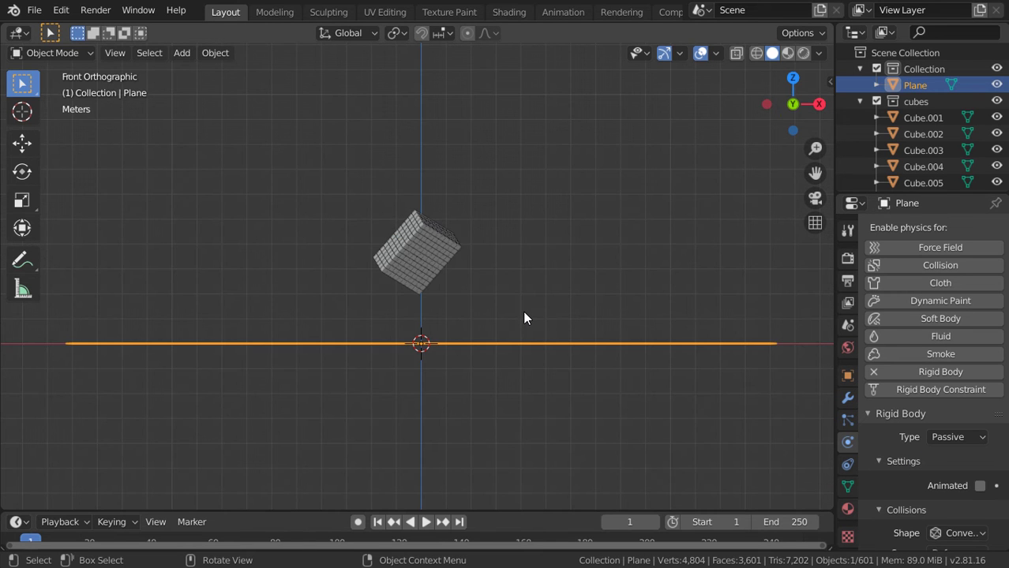
{"action": "scroll", "coordinate": [522, 310], "scroll_direction": "up", "scroll_amount": 8}
{"action": "left_click", "coordinate": [436, 359]}
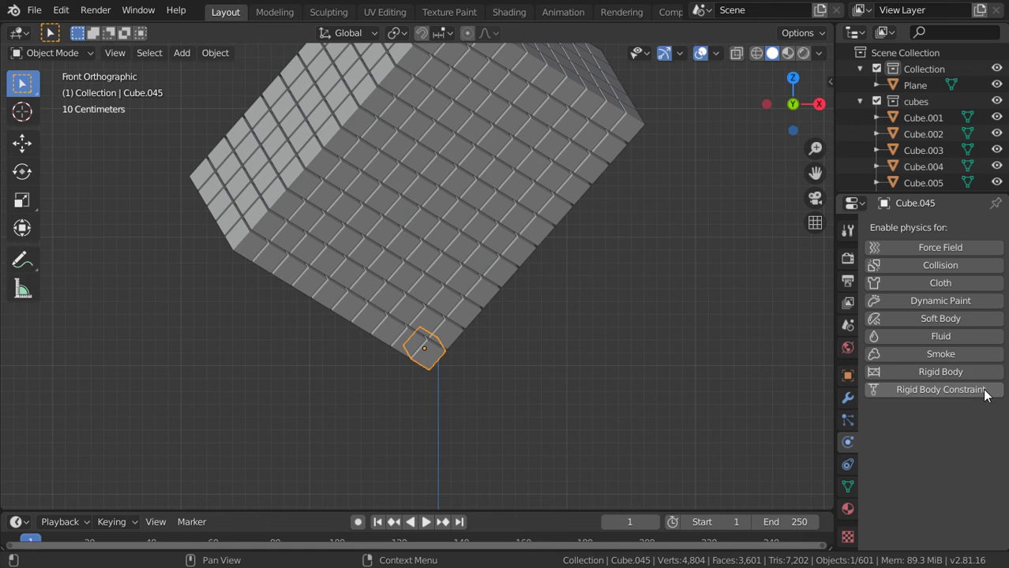
{"action": "left_click", "coordinate": [977, 372]}
{"action": "scroll", "coordinate": [499, 232], "scroll_direction": "down", "scroll_amount": 2}
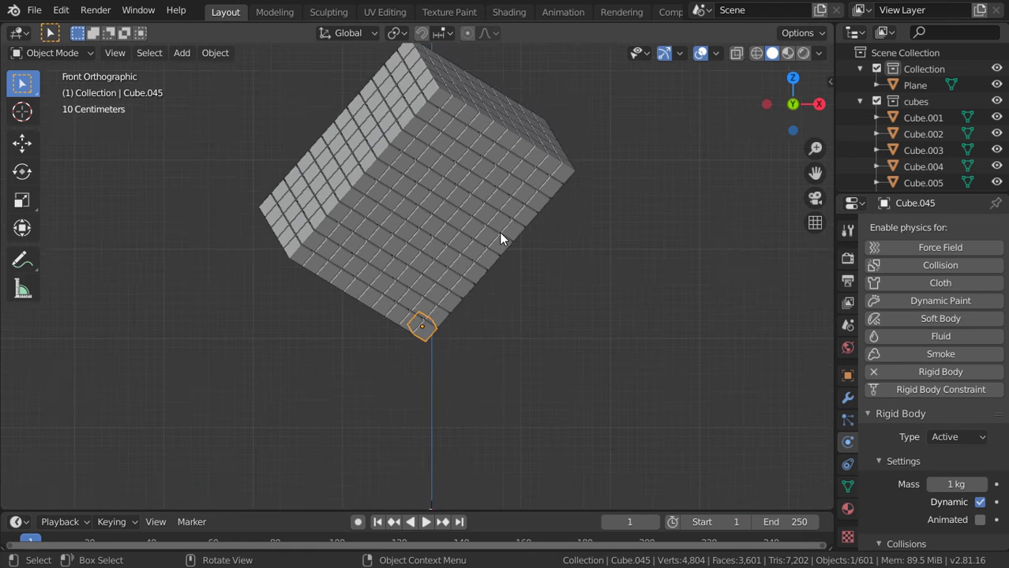
{"action": "scroll", "coordinate": [499, 232], "scroll_direction": "down", "scroll_amount": 1}
{"action": "left_click_drag", "start_coordinate": [599, 92], "coordinate": [208, 363]}
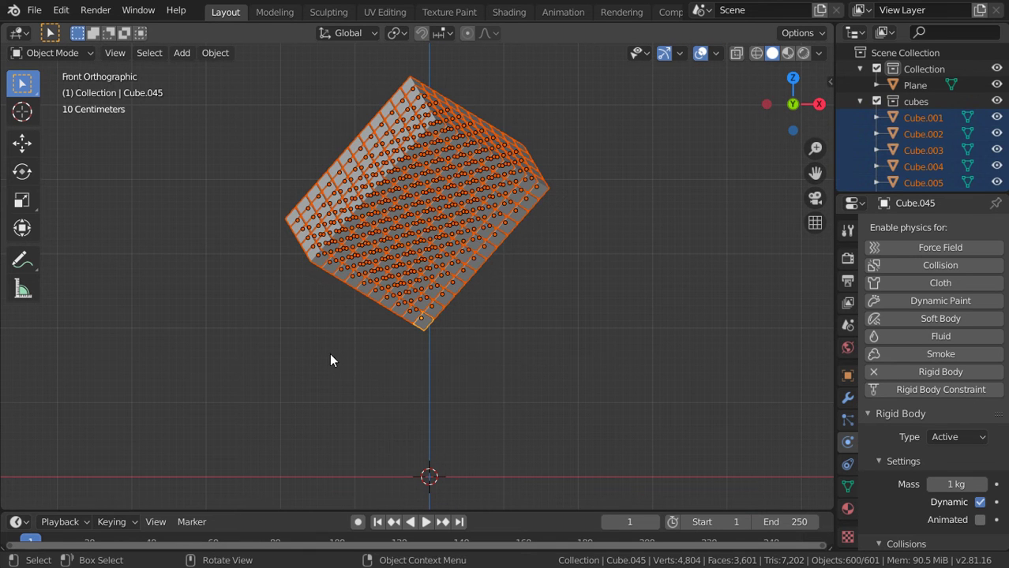
{"action": "left_click", "coordinate": [430, 325], "text": "shift"}
{"action": "left_click", "coordinate": [226, 50]}
{"action": "mouse_move", "coordinate": [242, 430]}
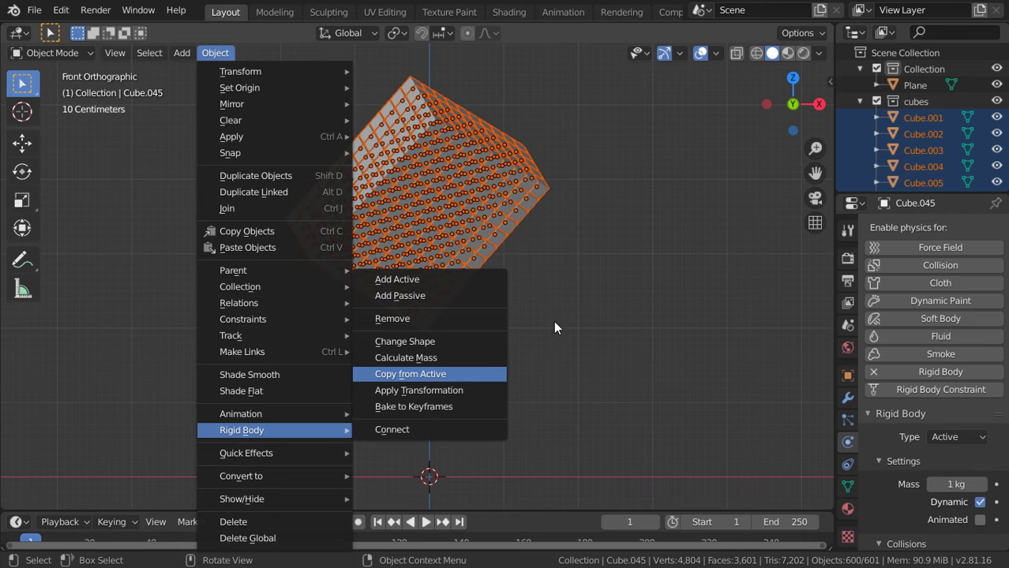
- Check the rigid body settings on three individual cubes
{"action": "left_click", "coordinate": [489, 233]}
{"action": "left_click", "coordinate": [474, 184]}
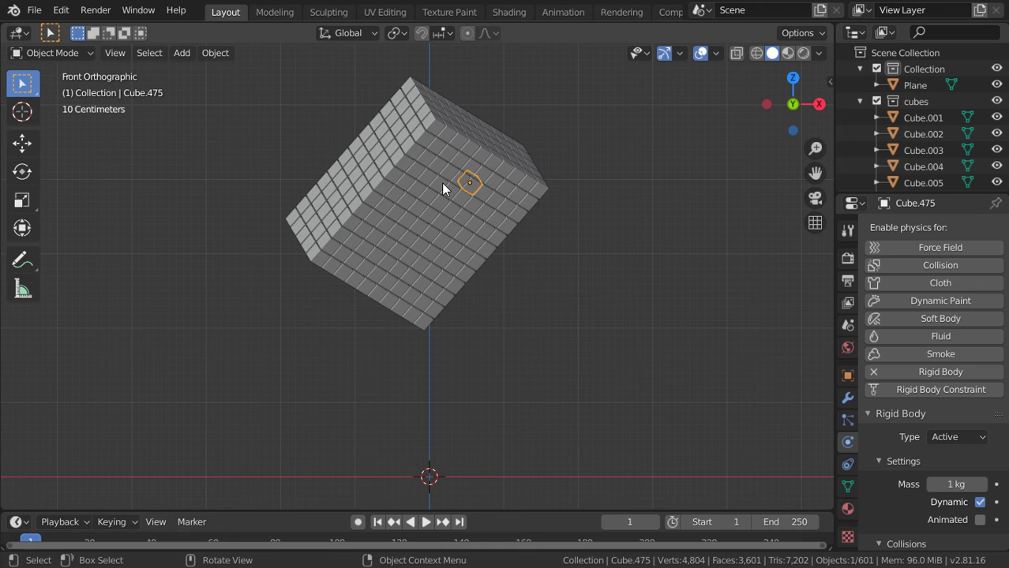
{"action": "left_click", "coordinate": [452, 288]}
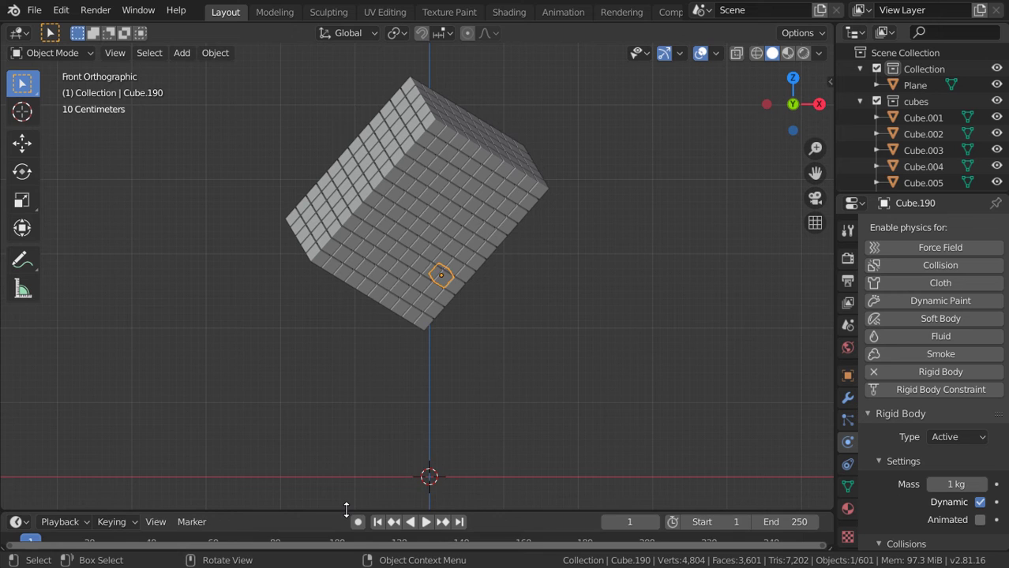
- Set the animation end frame to 120 and fit frames 1–120 in the timeline
{"action": "left_click_drag", "start_coordinate": [345, 509], "coordinate": [454, 408]}
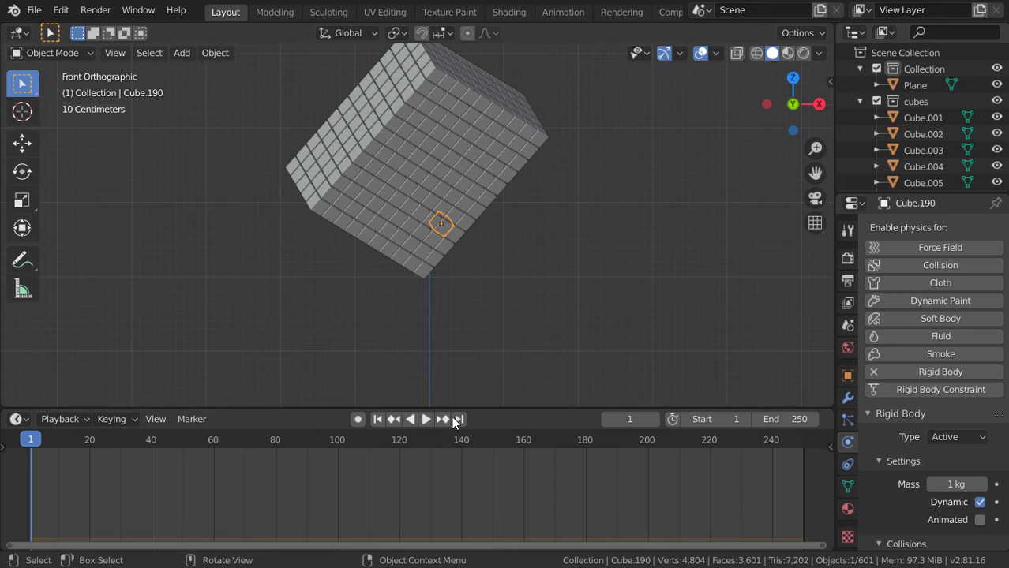
{"action": "left_click", "coordinate": [789, 420]}
{"action": "type", "text": "12"}
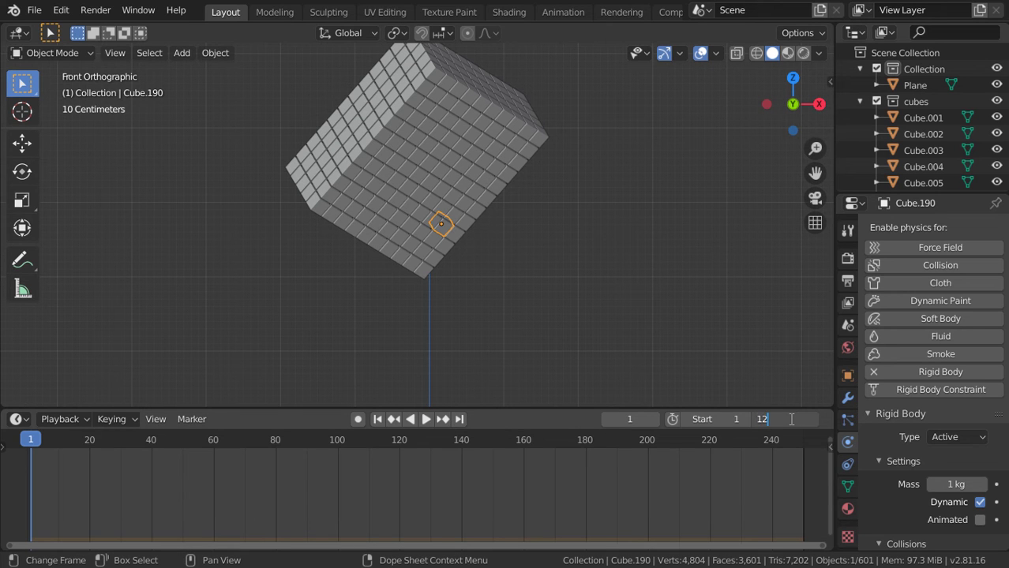
{"action": "type", "text": "0"}
{"action": "key", "text": "Return"}
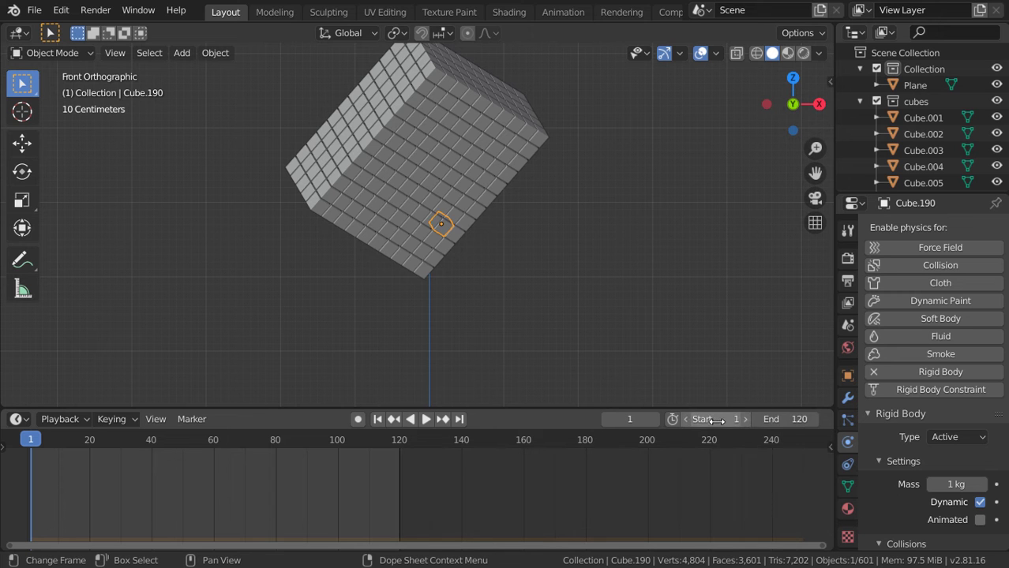
{"action": "key", "text": "Home"}
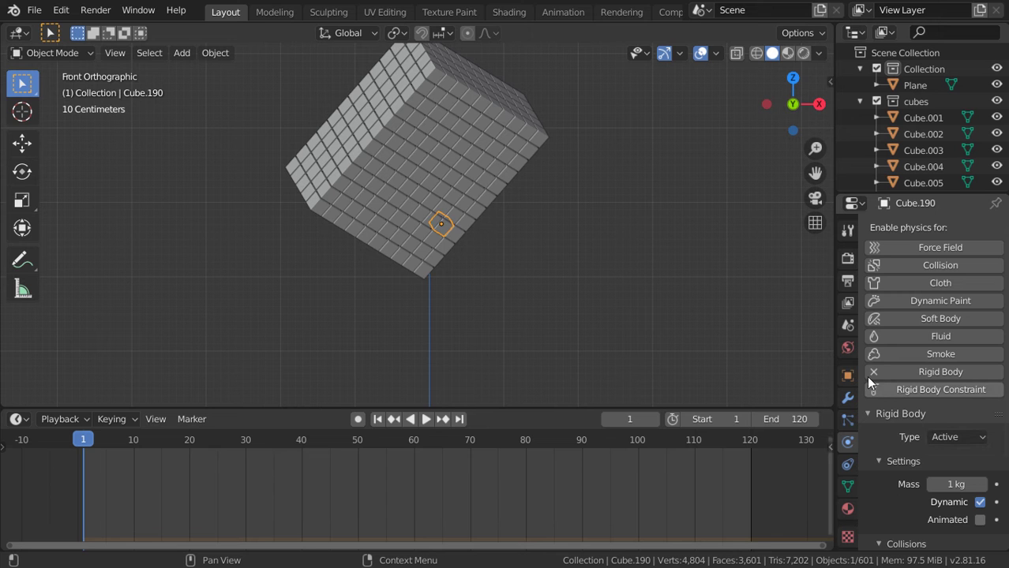
- Bake all rigid body dynamics from the Rigid Body World cache
{"action": "scroll", "coordinate": [915, 389], "scroll_direction": "down", "scroll_amount": 3}
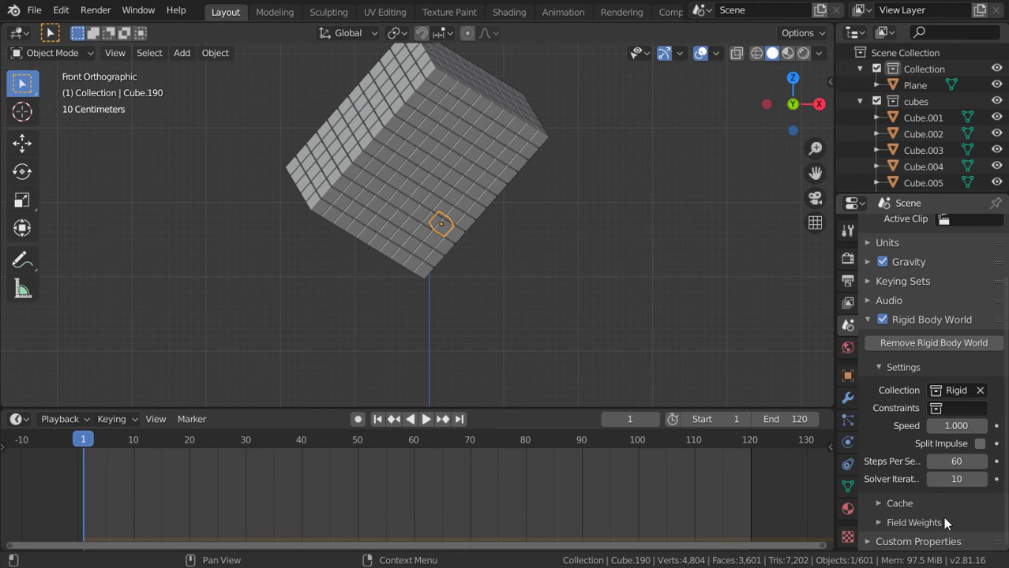
{"action": "left_click", "coordinate": [914, 504]}
{"action": "scroll", "coordinate": [923, 509], "scroll_direction": "down", "scroll_amount": 5}
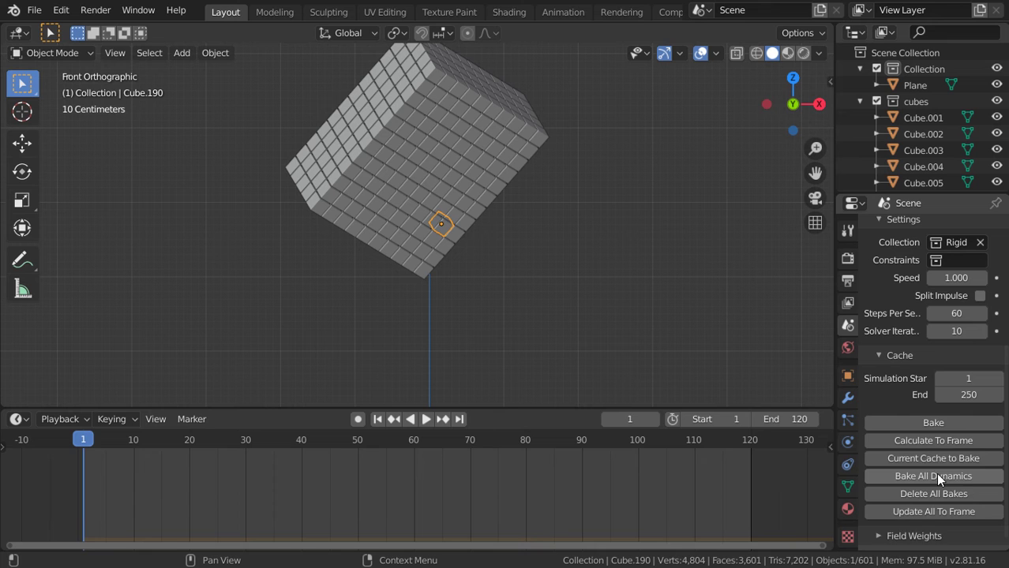
{"action": "left_click", "coordinate": [937, 475]}
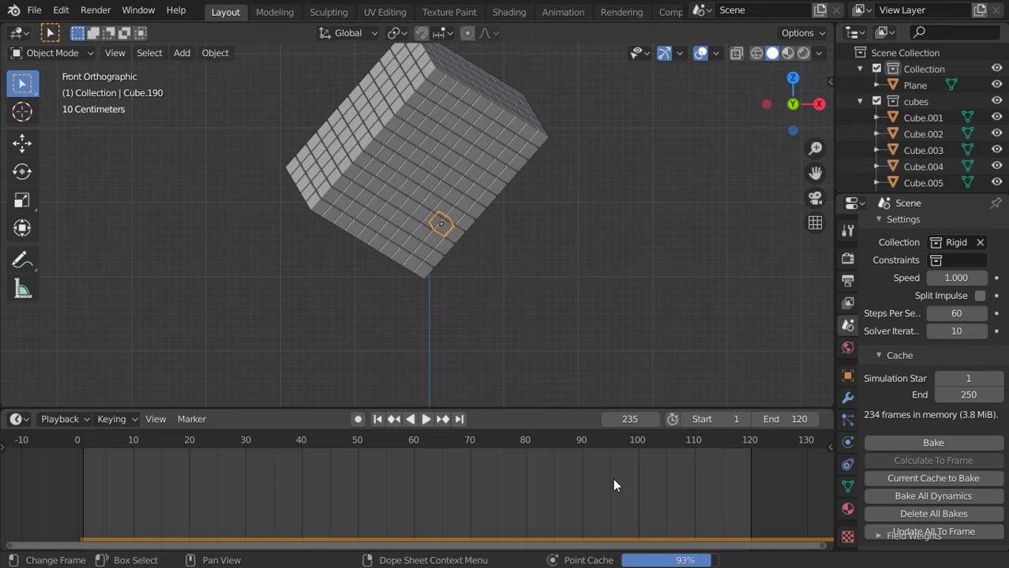
- Play the baked simulation to watch the cubes fall, then stop and rewind to frame 1
{"action": "scroll", "coordinate": [448, 302], "scroll_direction": "down", "scroll_amount": 1}
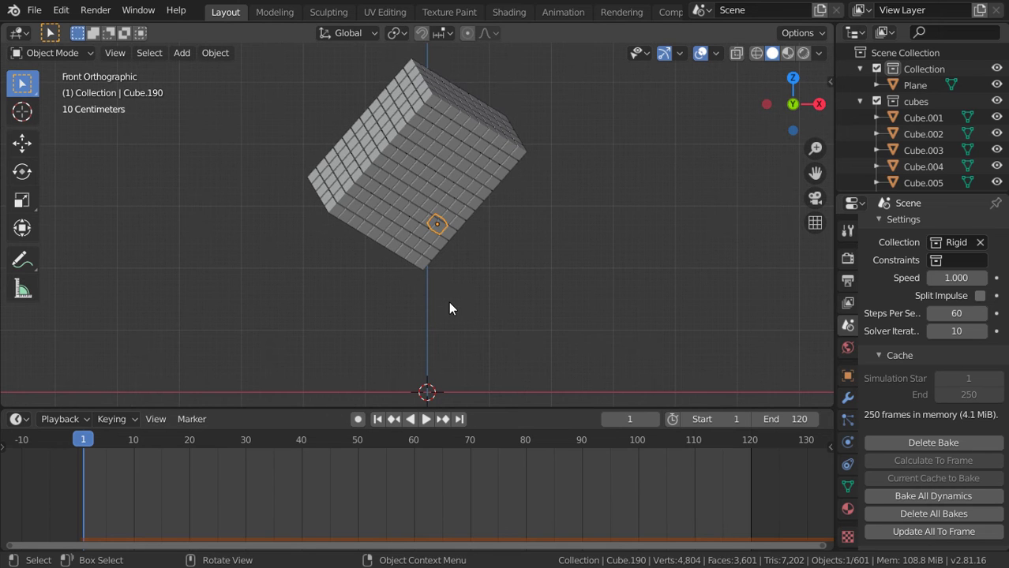
{"action": "scroll", "coordinate": [449, 303], "scroll_direction": "down", "scroll_amount": 2}
{"action": "middle_click_drag", "start_coordinate": [522, 284], "coordinate": [431, 330]}
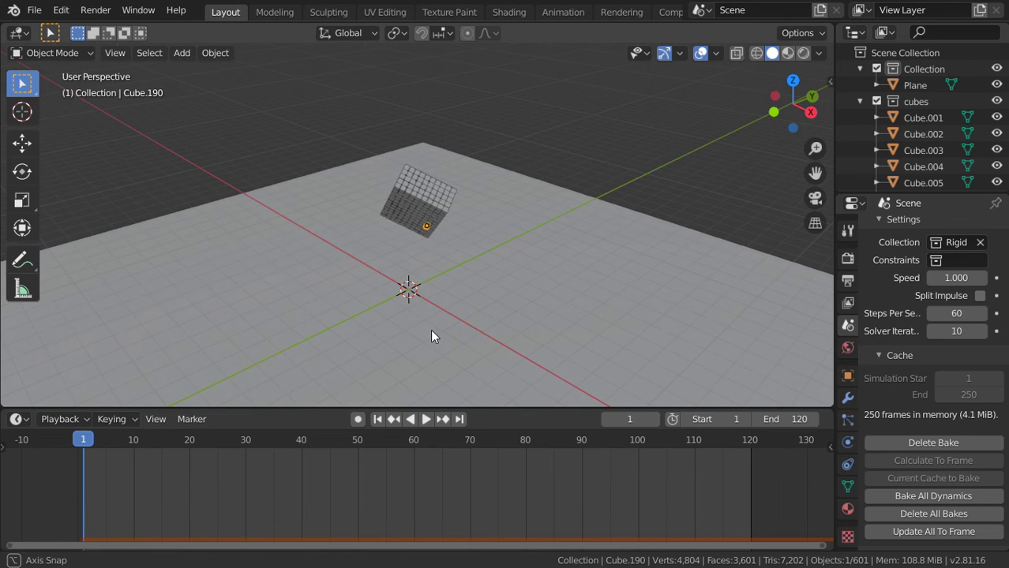
{"action": "left_click", "coordinate": [426, 419]}
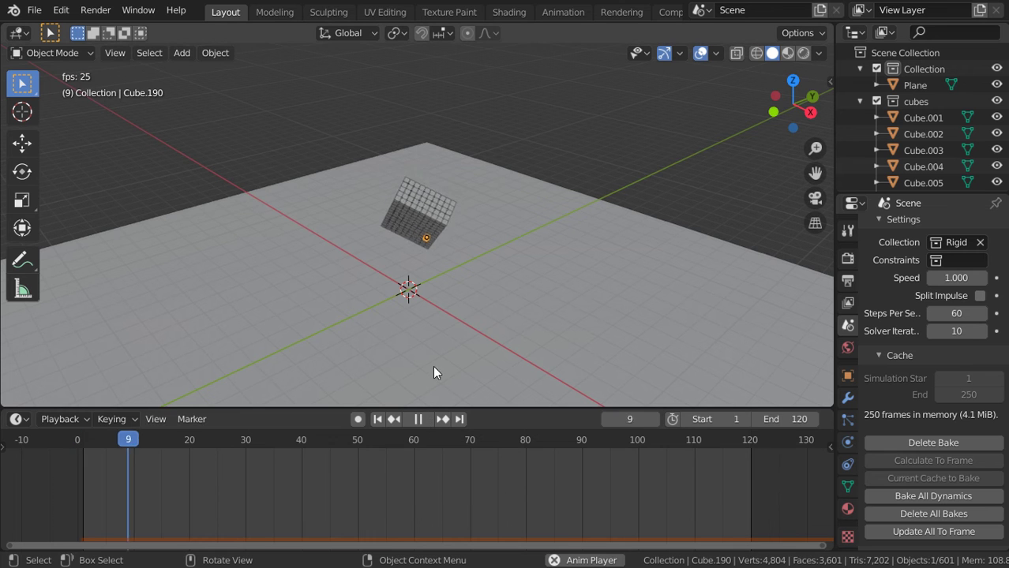
{"action": "mouse_move", "coordinate": [433, 365]}
{"action": "middle_mouse_down"}
{"action": "mouse_move", "coordinate": [503, 282]}
{"action": "mouse_move", "coordinate": [550, 286]}
{"action": "mouse_move", "coordinate": [481, 292]}
{"action": "mouse_move", "coordinate": [656, 323]}
{"action": "mouse_move", "coordinate": [354, 284]}
{"action": "mouse_move", "coordinate": [486, 338]}
{"action": "mouse_move", "coordinate": [508, 230]}
{"action": "mouse_move", "coordinate": [560, 204]}
{"action": "mouse_move", "coordinate": [548, 249]}
{"action": "mouse_move", "coordinate": [442, 176]}
{"action": "mouse_move", "coordinate": [454, 207]}
{"action": "middle_mouse_up"}
{"action": "key", "text": "Escape"}
{"action": "scroll", "coordinate": [455, 207], "scroll_direction": "up", "scroll_amount": 5}
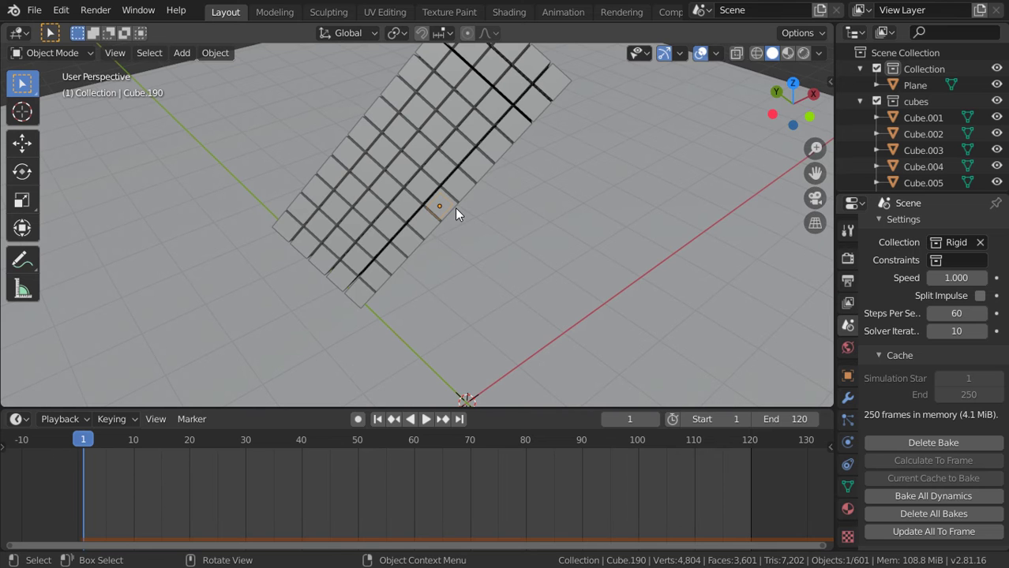
- Set Cube.050's rigid body collision shape to Box
{"action": "left_click", "coordinate": [378, 277]}
{"action": "left_click", "coordinate": [847, 442]}
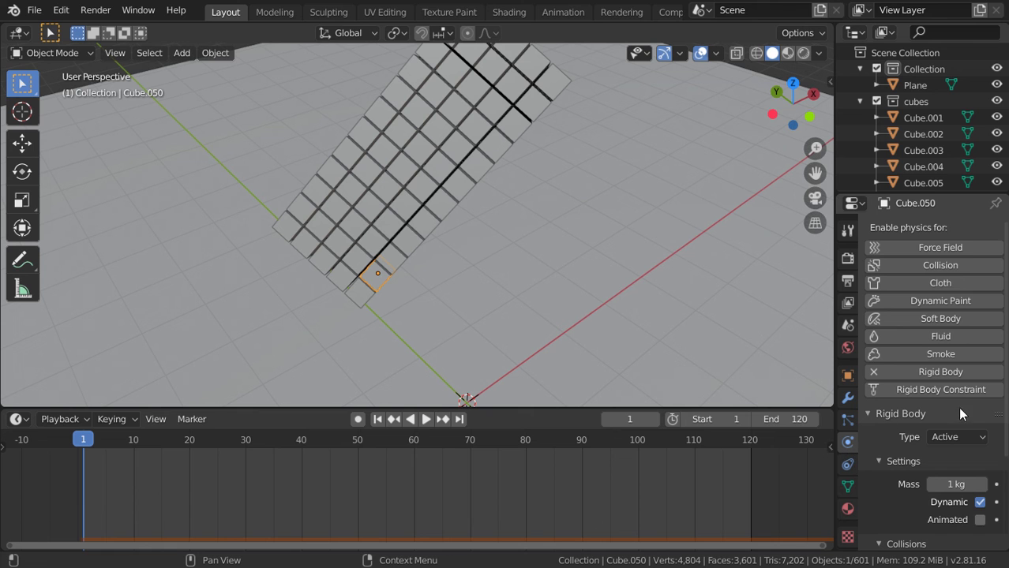
{"action": "scroll", "coordinate": [957, 421], "scroll_direction": "down", "scroll_amount": 4}
{"action": "left_click", "coordinate": [977, 450]}
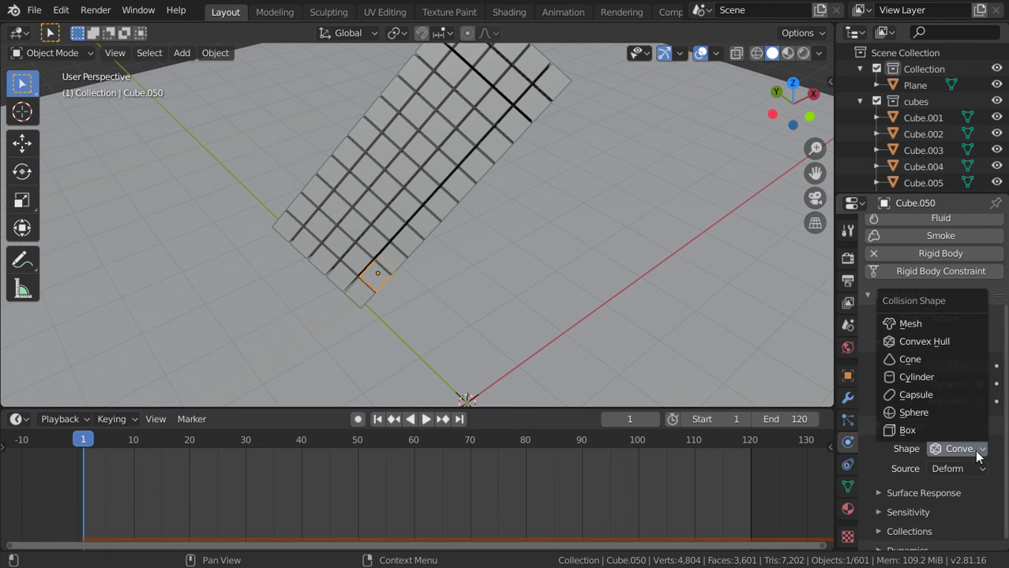
{"action": "left_click", "coordinate": [922, 430]}
- Expand and collapse the sensitivity, dynamics, collections and collisions rigid body panels
{"action": "left_click", "coordinate": [916, 506]}
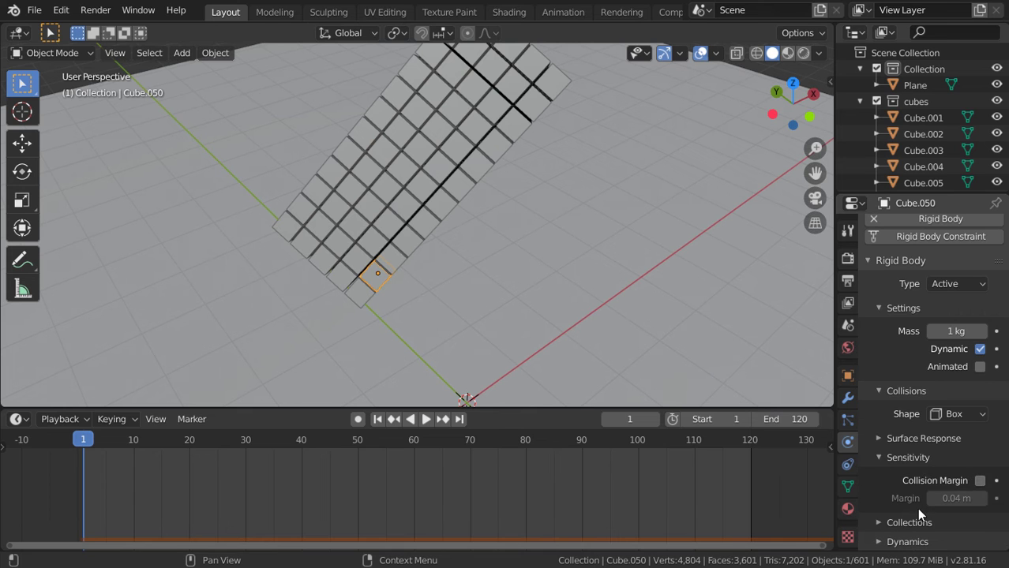
{"action": "left_click", "coordinate": [921, 454]}
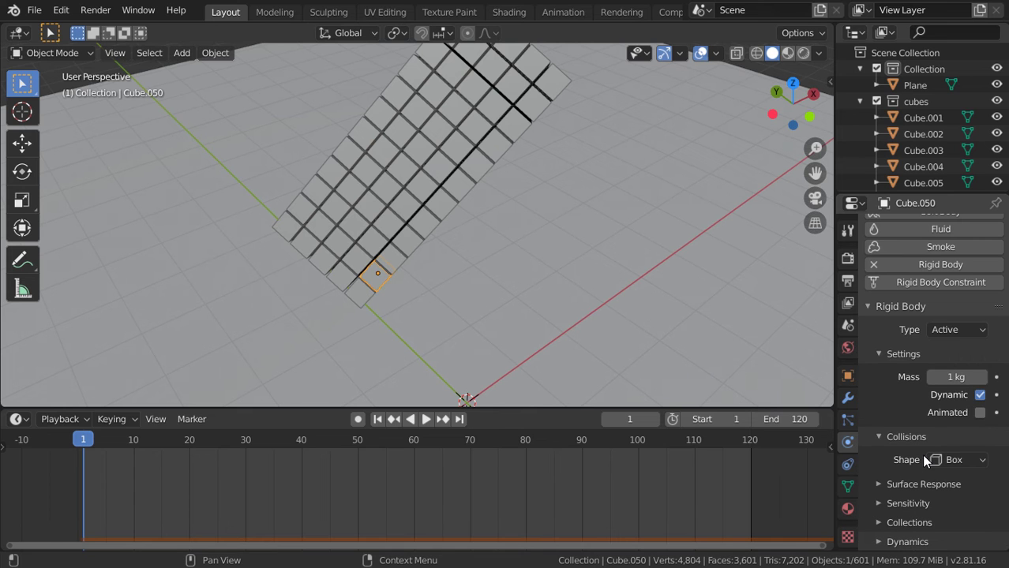
{"action": "left_click", "coordinate": [916, 541]}
{"action": "scroll", "coordinate": [939, 529], "scroll_direction": "down", "scroll_amount": 2}
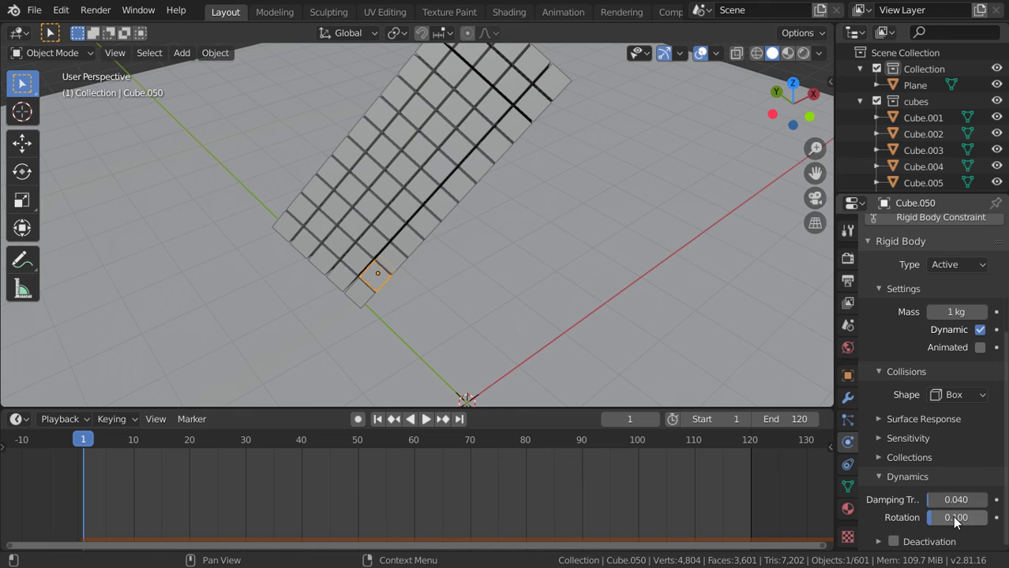
{"action": "left_click", "coordinate": [916, 458]}
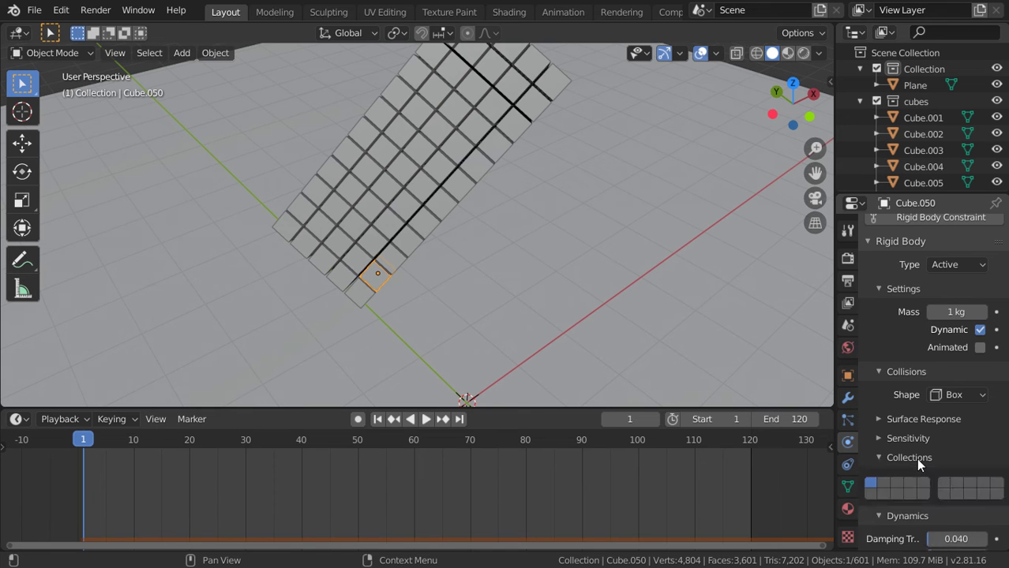
{"action": "left_click", "coordinate": [918, 478]}
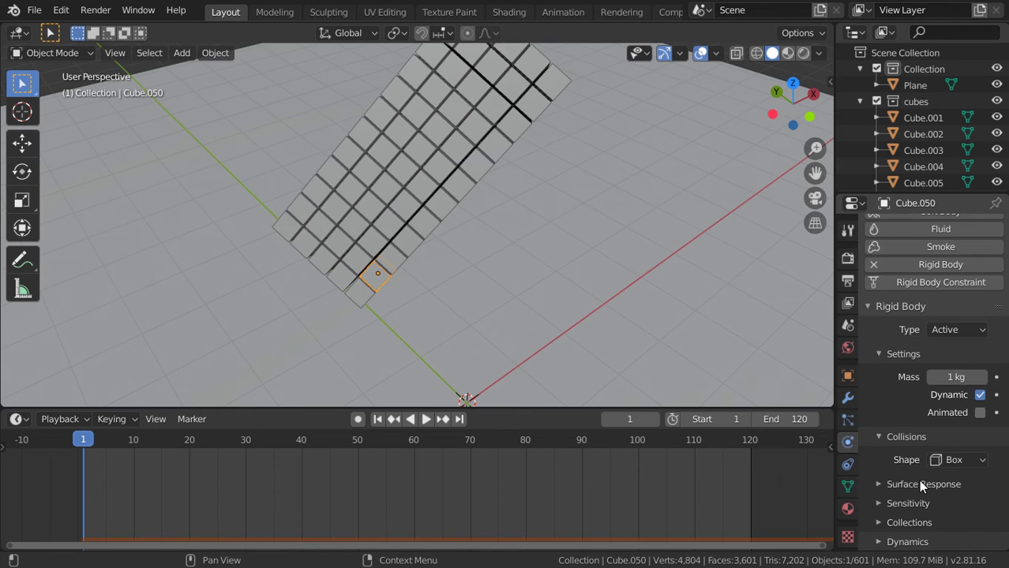
{"action": "left_click", "coordinate": [891, 352]}
{"action": "left_click", "coordinate": [910, 437]}
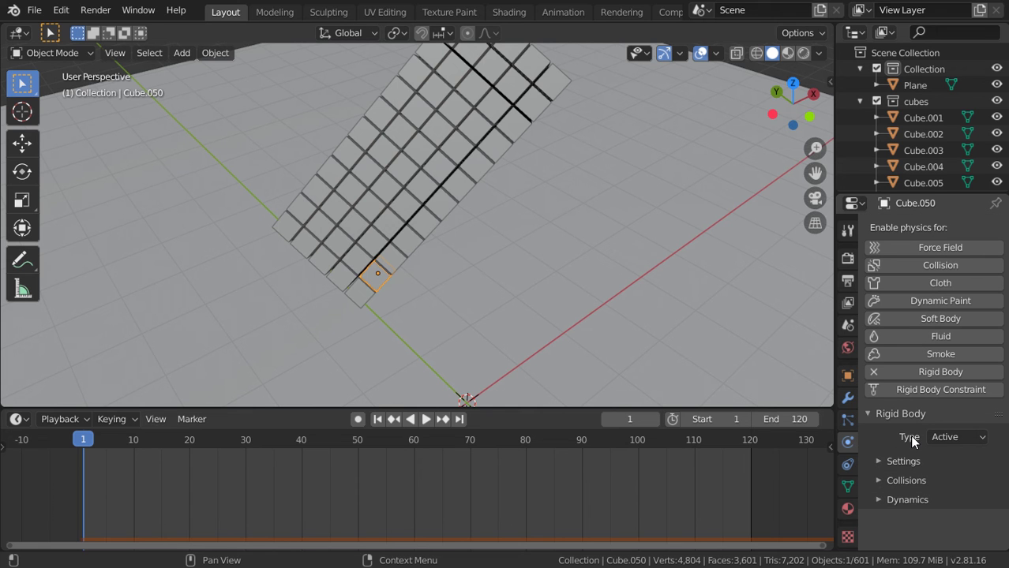
{"action": "left_click", "coordinate": [908, 480]}
- Check the cube's friction 0.5 and bounciness 0, then orbit around the grid
{"action": "scroll", "coordinate": [916, 505], "scroll_direction": "down", "scroll_amount": 2}
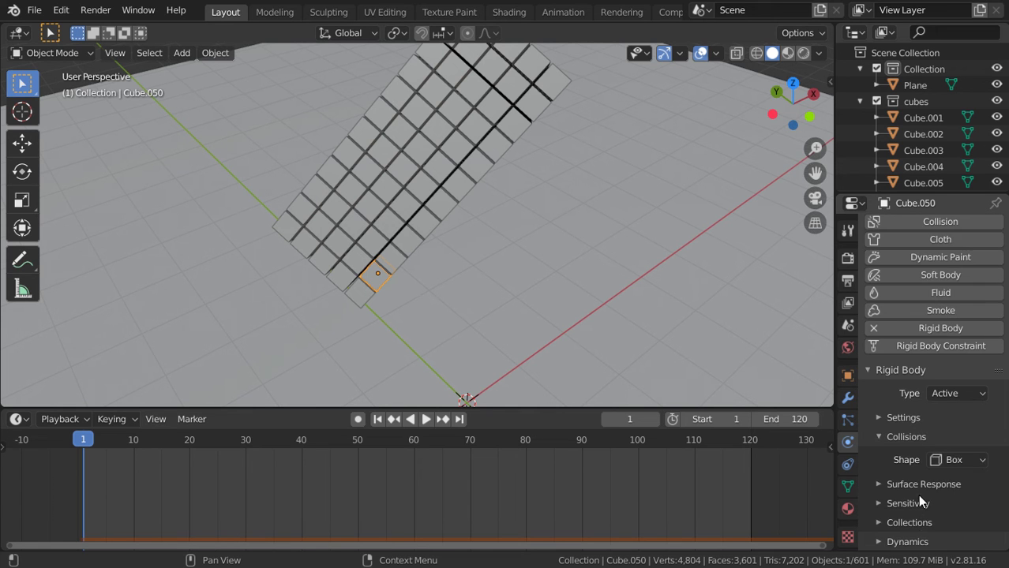
{"action": "left_click", "coordinate": [929, 485]}
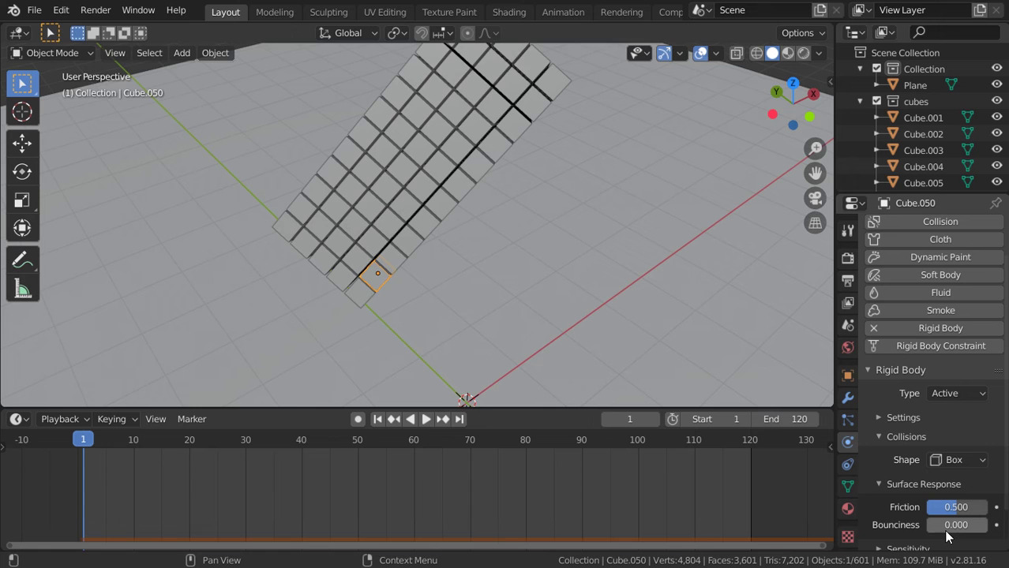
{"action": "scroll", "coordinate": [580, 303], "scroll_direction": "down", "scroll_amount": 2}
{"action": "scroll", "coordinate": [580, 303], "scroll_direction": "down", "scroll_amount": 3}
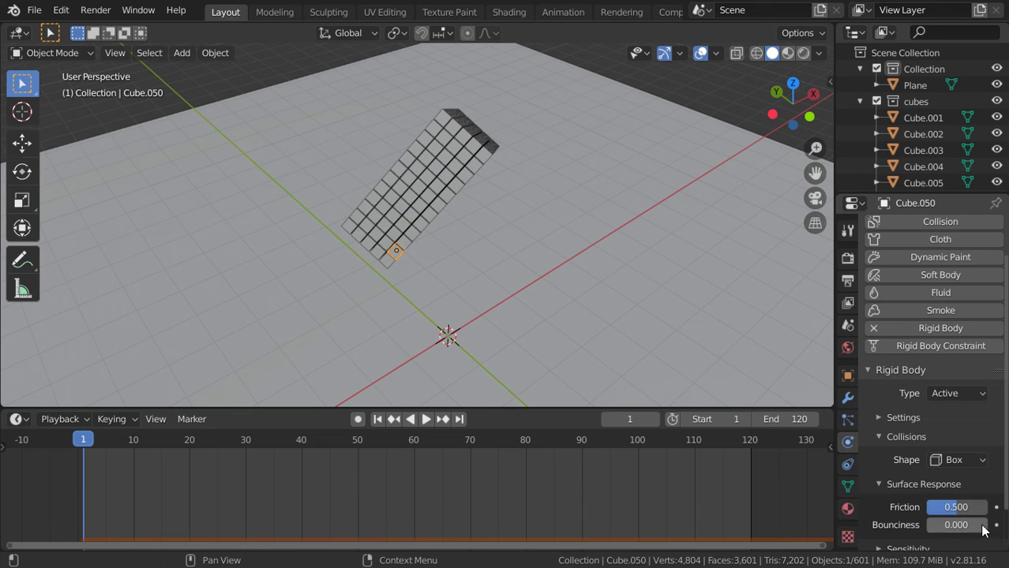
{"action": "mouse_move", "coordinate": [597, 333]}
{"action": "middle_mouse_down"}
{"action": "mouse_move", "coordinate": [498, 318]}
{"action": "mouse_move", "coordinate": [428, 415]}
{"action": "middle_mouse_up"}
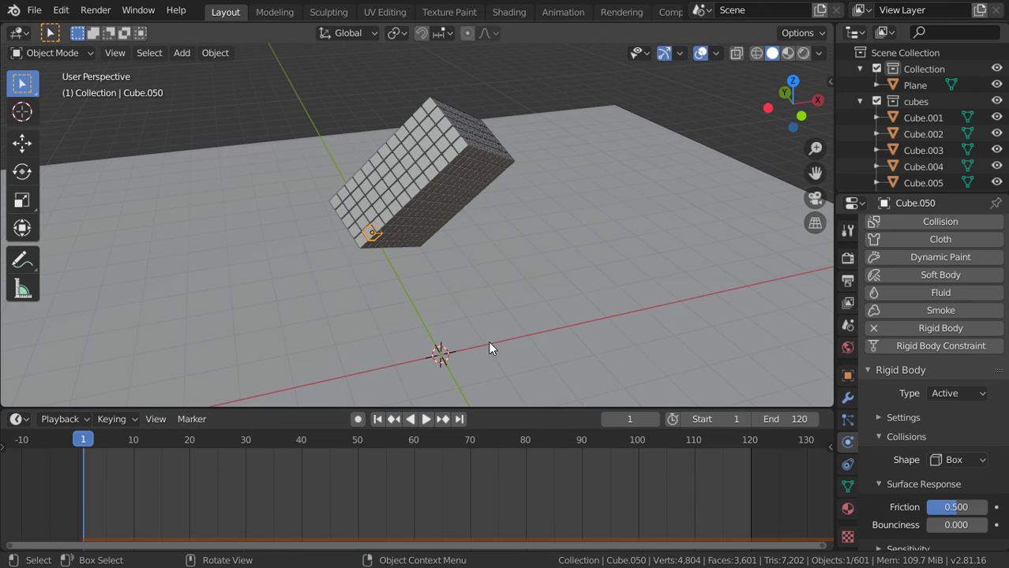
{"action": "mouse_move", "coordinate": [488, 341]}
{"action": "middle_mouse_down"}
{"action": "mouse_move", "coordinate": [535, 294]}
{"action": "mouse_move", "coordinate": [437, 484]}
{"action": "middle_mouse_up"}
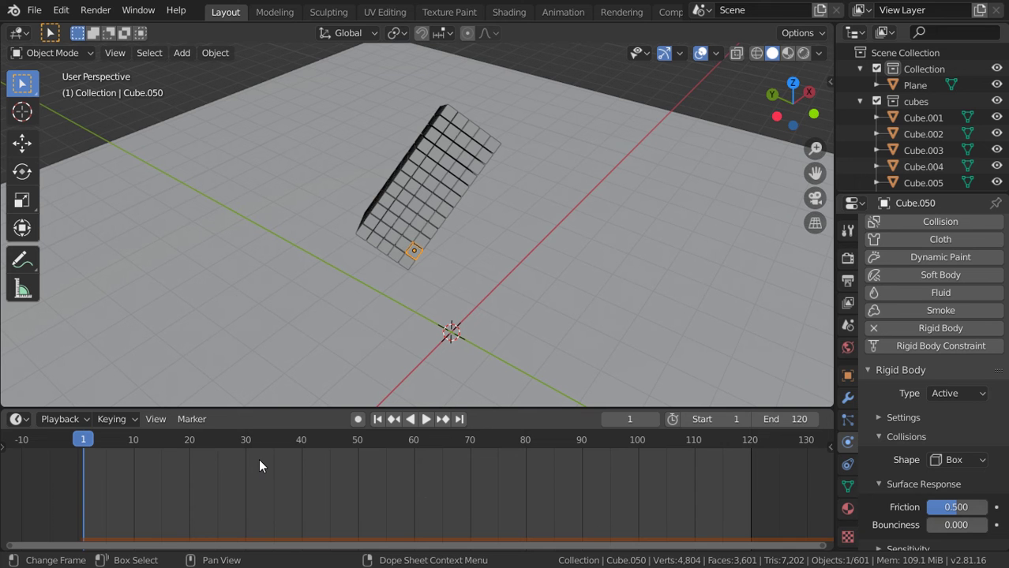
- At frame 50, add a camera aligned to the current view of the scattered cubes
{"action": "mouse_move", "coordinate": [258, 459]}
{"action": "left_mouse_down"}
{"action": "mouse_move", "coordinate": [369, 456]}
{"action": "mouse_move", "coordinate": [355, 459]}
{"action": "left_mouse_up"}
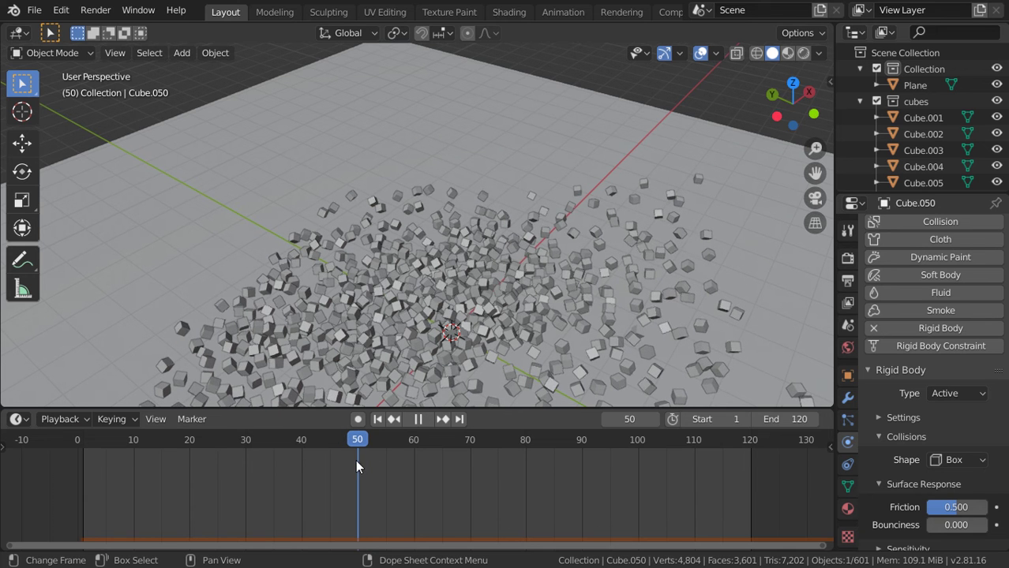
{"action": "key", "text": "space"}
{"action": "mouse_move", "coordinate": [612, 398]}
{"action": "middle_mouse_down"}
{"action": "mouse_move", "coordinate": [545, 306]}
{"action": "mouse_move", "coordinate": [572, 305]}
{"action": "mouse_move", "coordinate": [537, 323]}
{"action": "middle_mouse_up"}
{"action": "key", "text": "shift+a"}
{"action": "left_click", "coordinate": [538, 428]}
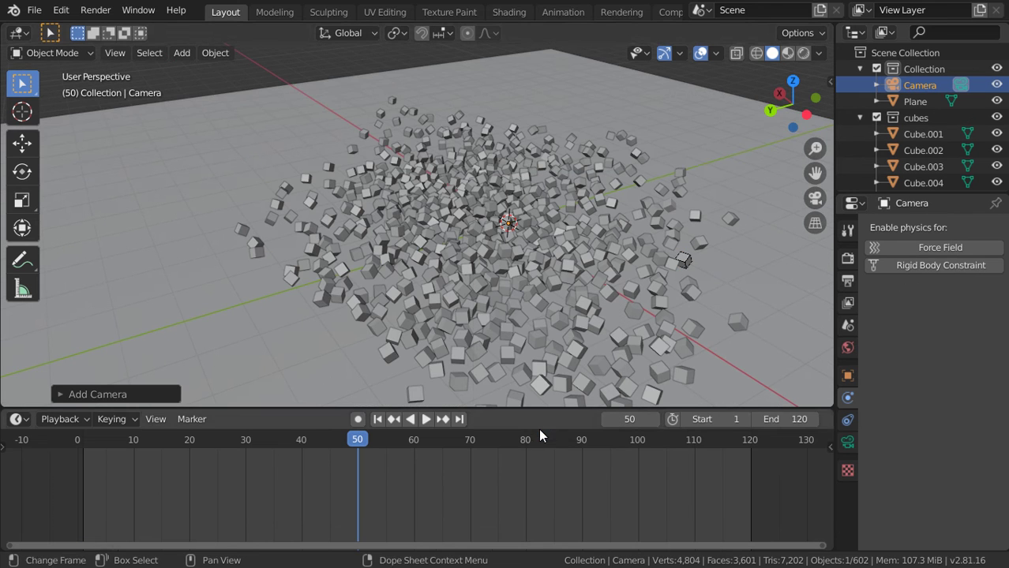
{"action": "key", "text": "ctrl+alt+KP_0"}
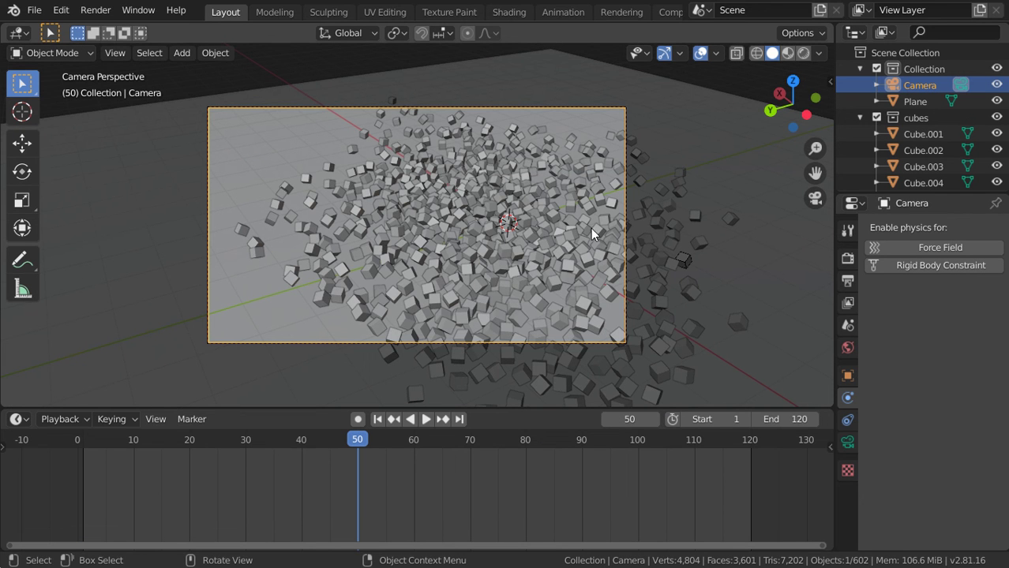
- Set the camera's focal length to 90 mm
{"action": "left_click", "coordinate": [847, 443]}
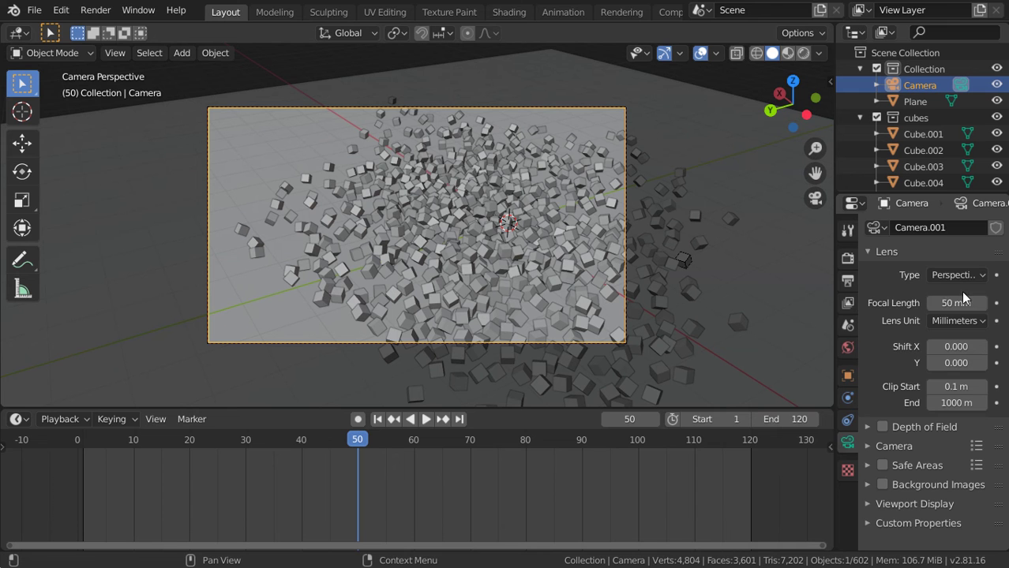
{"action": "left_click", "coordinate": [960, 303]}
{"action": "type", "text": "90"}
{"action": "key", "text": "Return"}
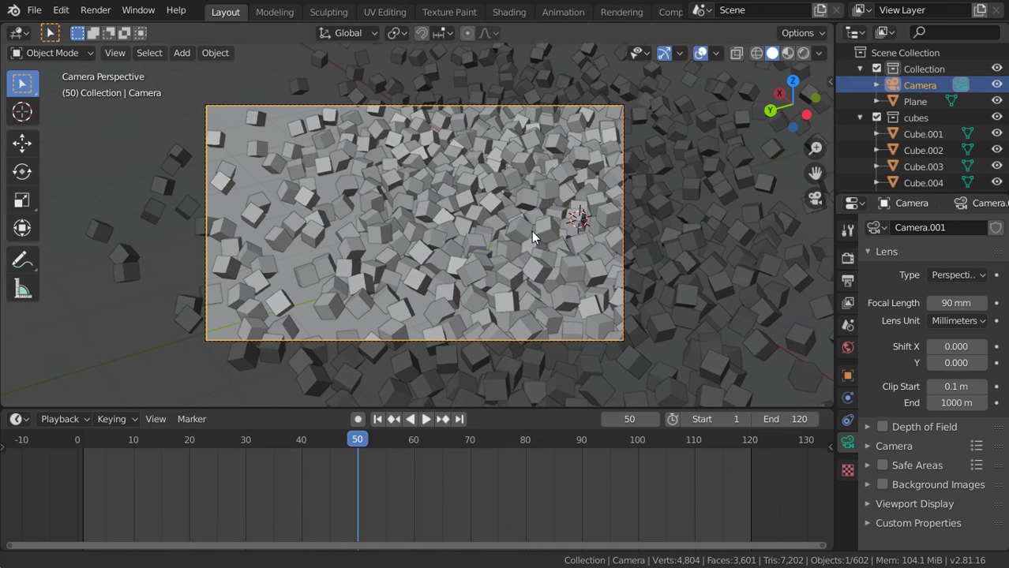
- Lock the camera to the view and reframe it on the cube pile
{"action": "middle_click_drag", "start_coordinate": [531, 231], "coordinate": [499, 214], "text": "shift"}
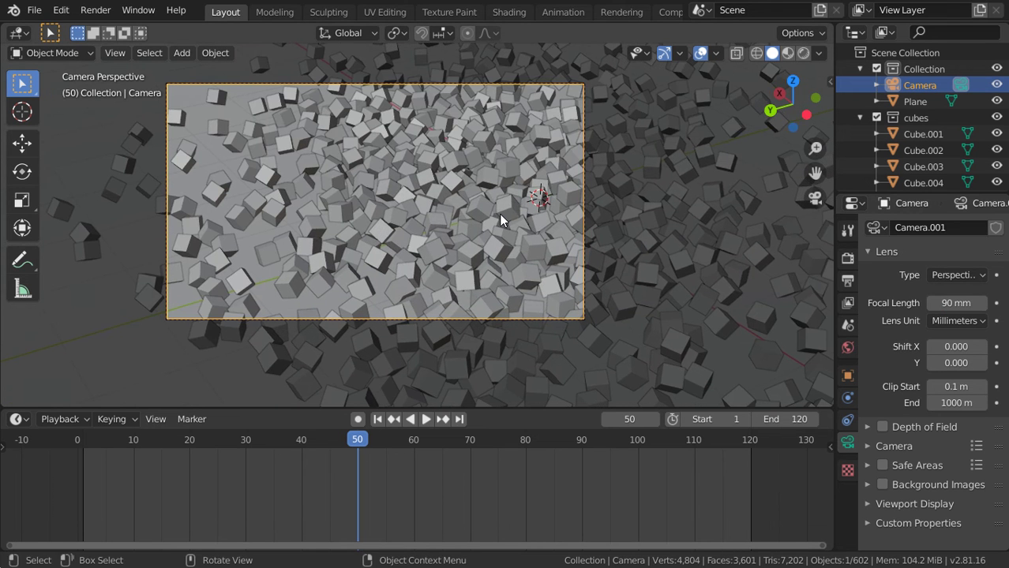
{"action": "key", "text": "n"}
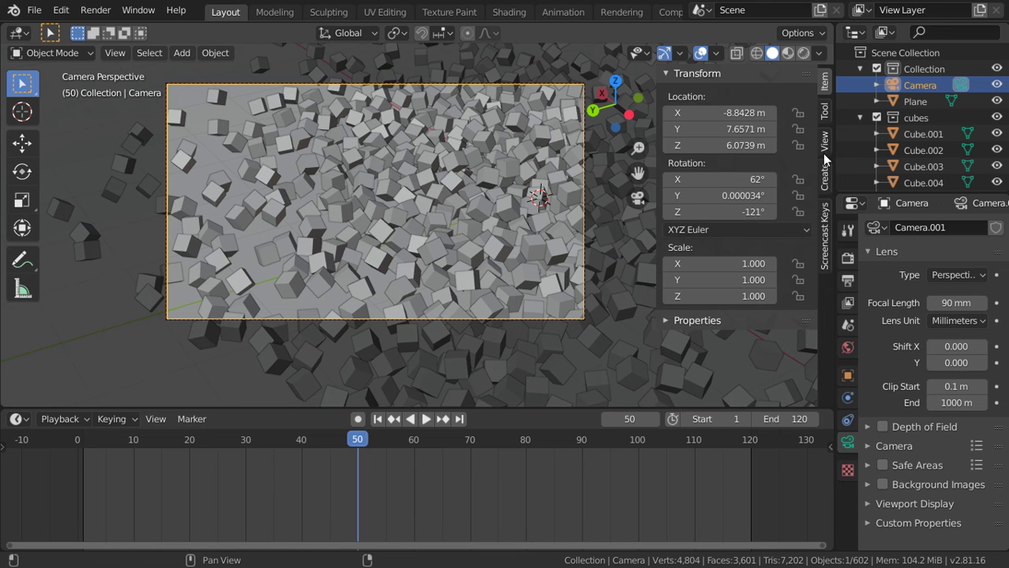
{"action": "left_click", "coordinate": [823, 144]}
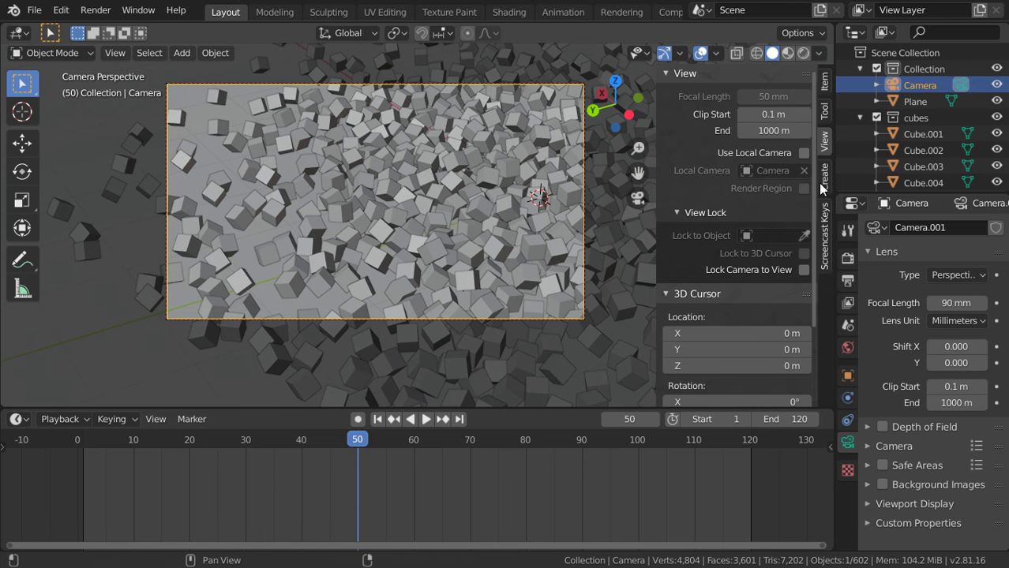
{"action": "left_click", "coordinate": [803, 271]}
{"action": "key", "text": "n"}
{"action": "mouse_move", "coordinate": [583, 251]}
{"action": "middle_mouse_down"}
{"action": "mouse_move", "coordinate": [363, 194]}
{"action": "mouse_move", "coordinate": [408, 203]}
{"action": "mouse_move", "coordinate": [427, 237]}
{"action": "middle_mouse_up"}
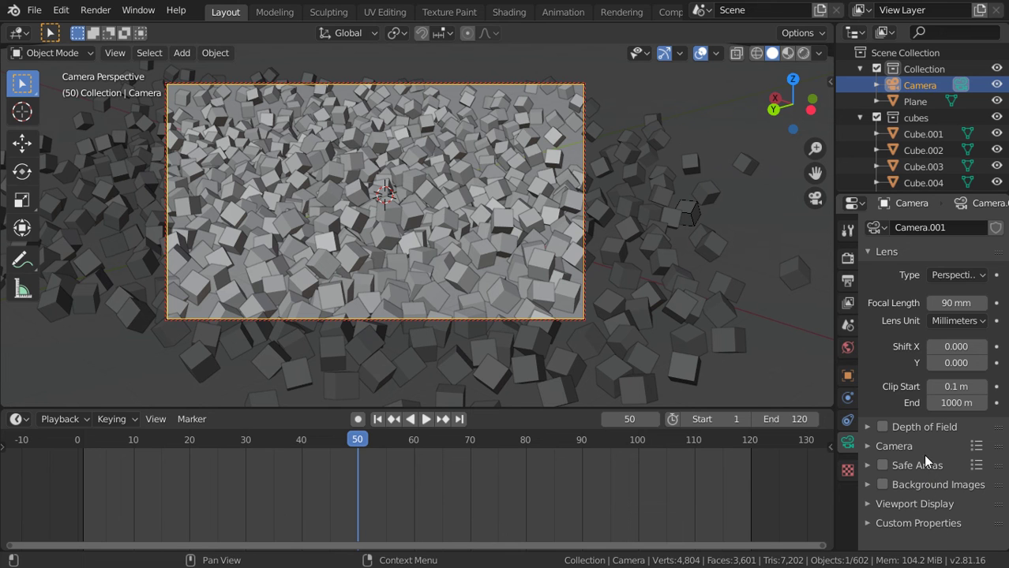
- Enable camera depth of field with a cube as the focus object
{"action": "left_click", "coordinate": [918, 429]}
{"action": "left_click", "coordinate": [882, 427]}
{"action": "left_click", "coordinate": [980, 450]}
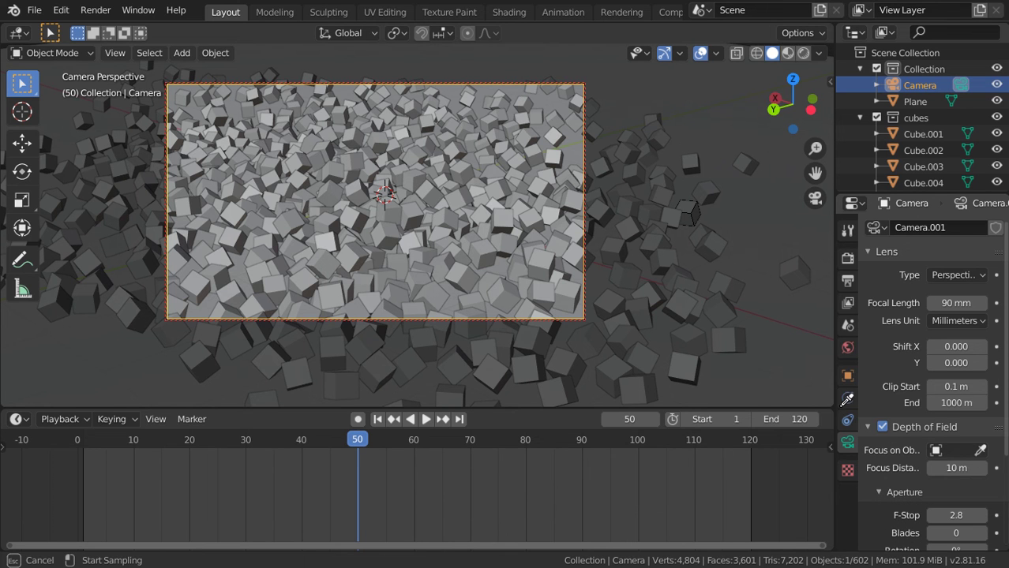
{"action": "left_click", "coordinate": [347, 254]}
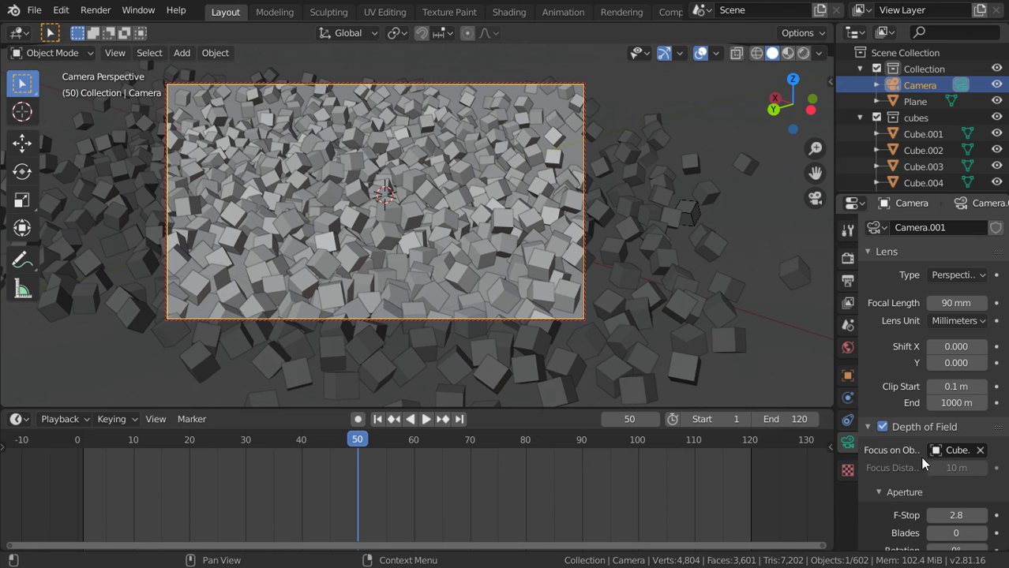
- Preview the depth of field in rendered shading, then return to solid shading and leave camera view
{"action": "scroll", "coordinate": [947, 497], "scroll_direction": "down", "scroll_amount": 4}
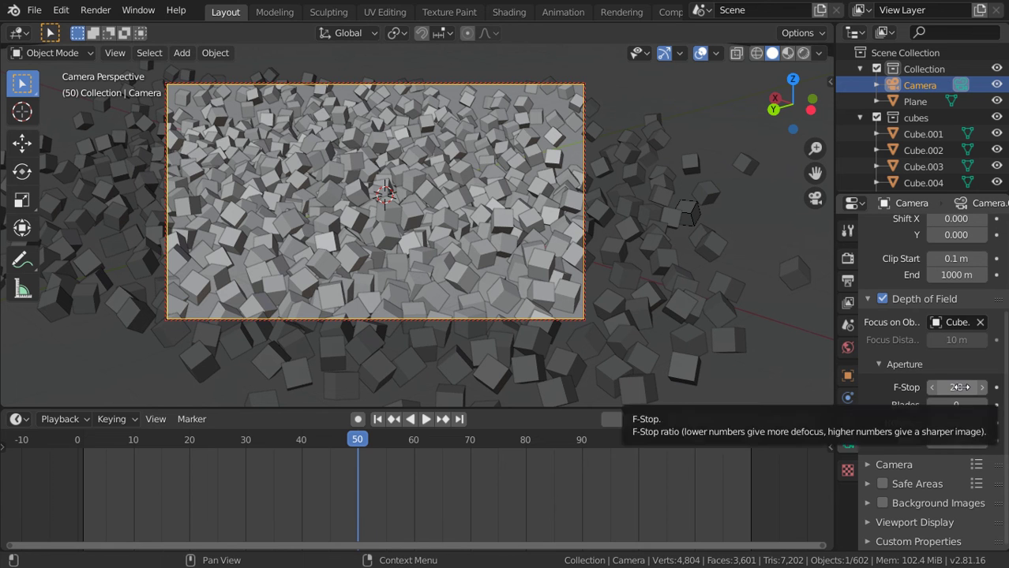
{"action": "key", "text": "shift+z"}
{"action": "key", "text": "shift+z"}
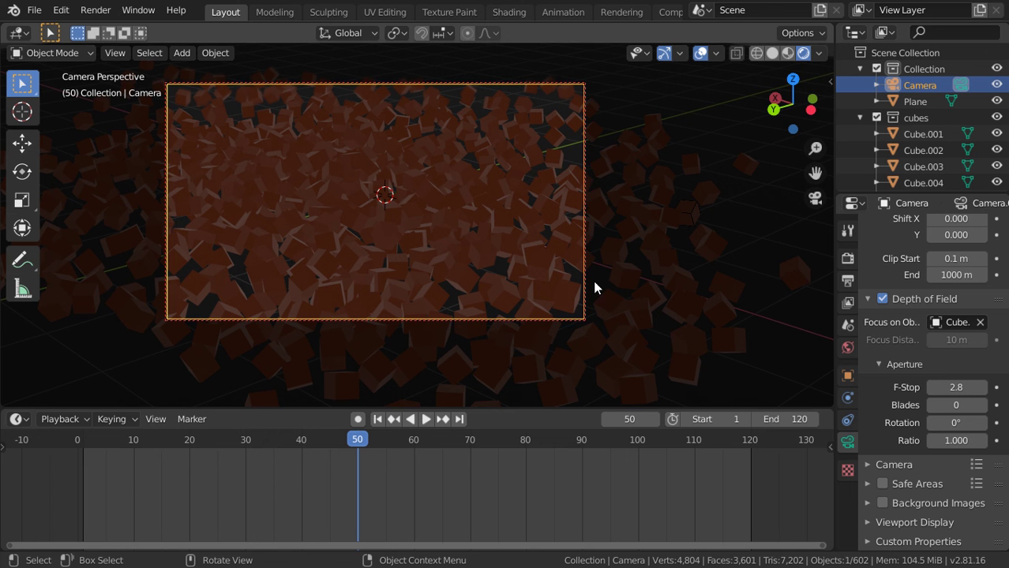
{"action": "key", "text": "z"}
{"action": "left_click", "coordinate": [631, 251]}
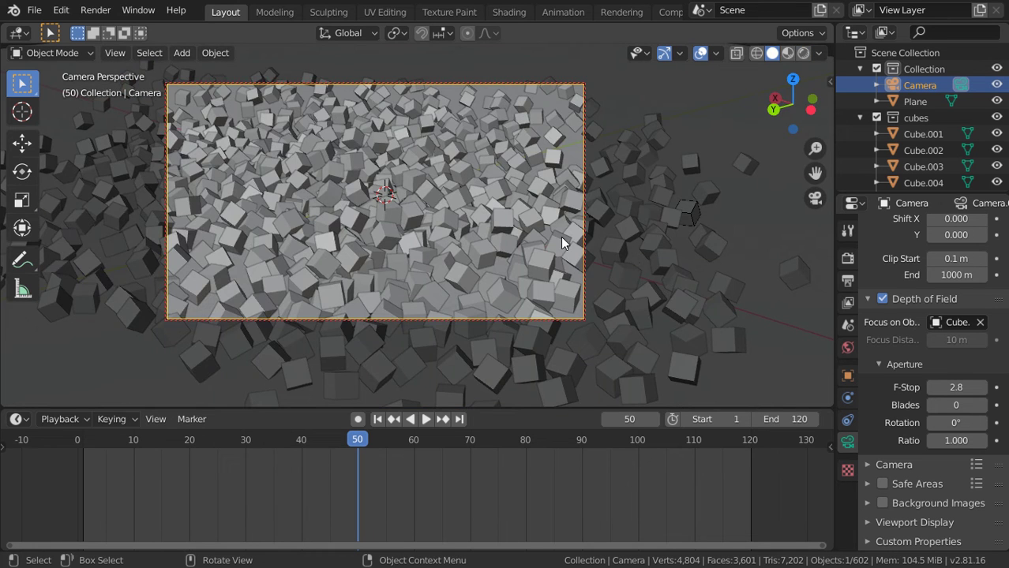
{"action": "key", "text": "KP_0"}
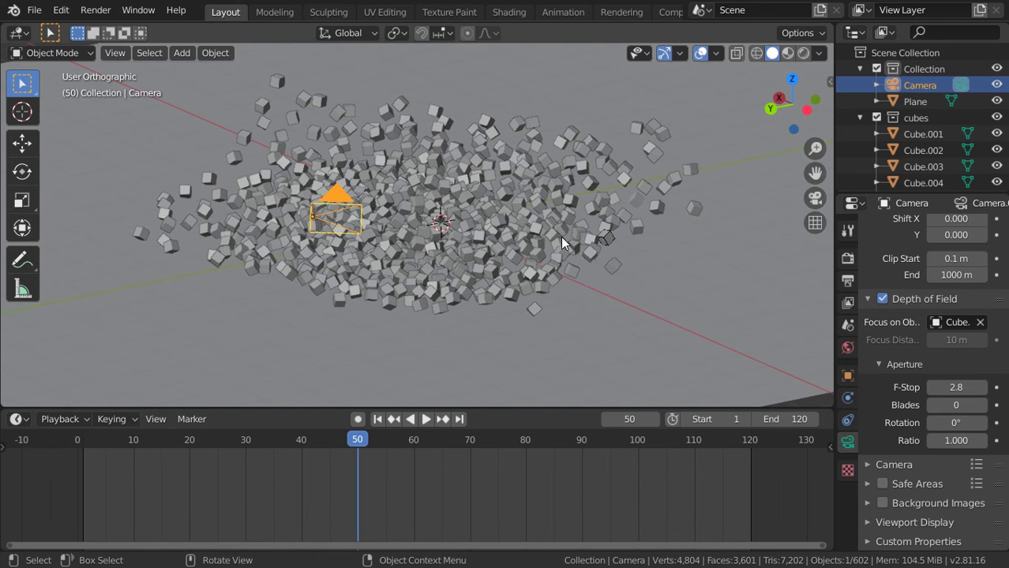
- Add an area light, move it up and right, and tilt it 30 degrees
{"action": "key", "text": "KP_1"}
{"action": "key", "text": "shift+a"}
{"action": "left_click", "coordinate": [604, 242]}
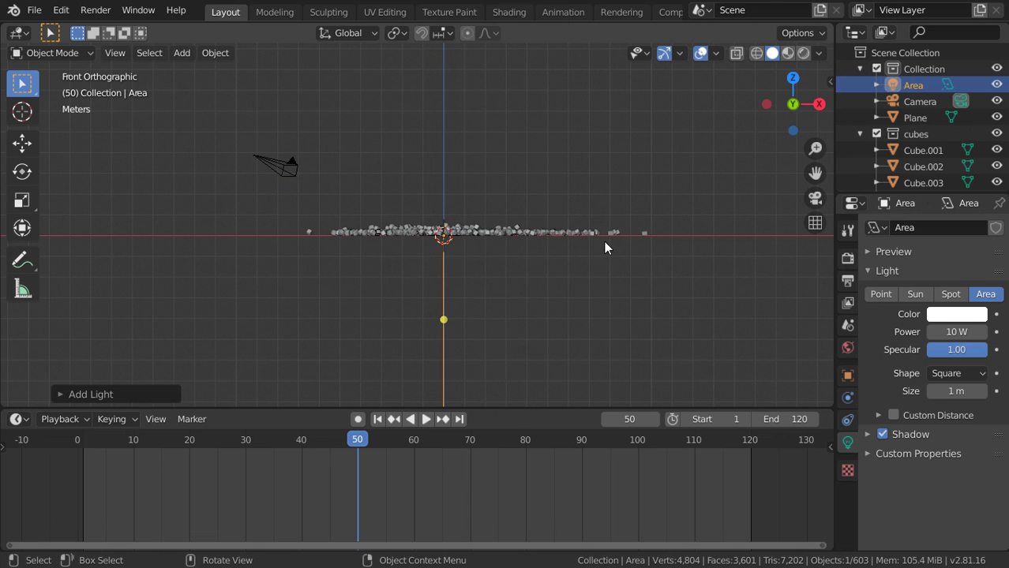
{"action": "key", "text": "g"}
{"action": "left_click", "coordinate": [630, 115]}
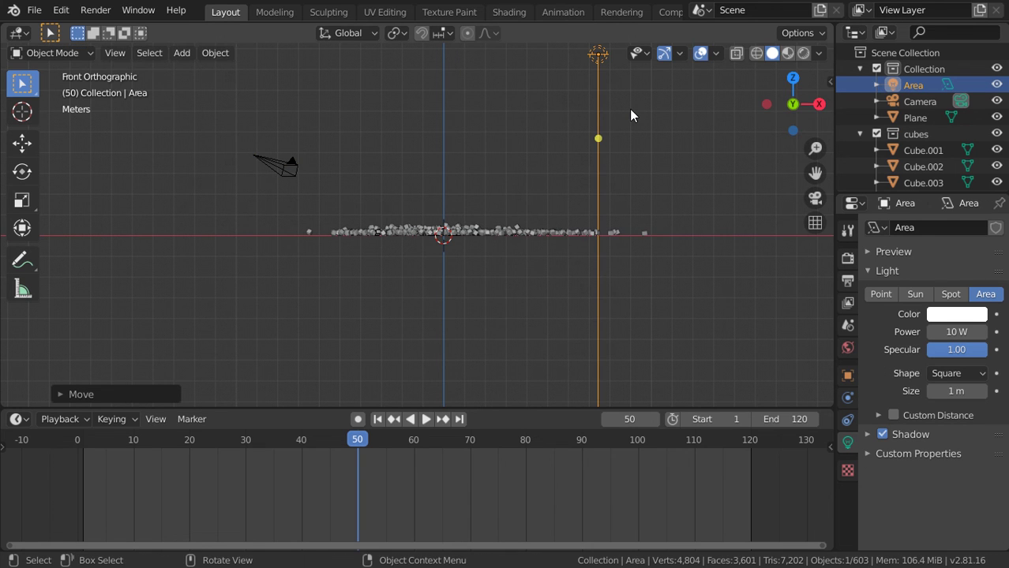
{"action": "type", "text": "r30"}
{"action": "key", "text": "Return"}
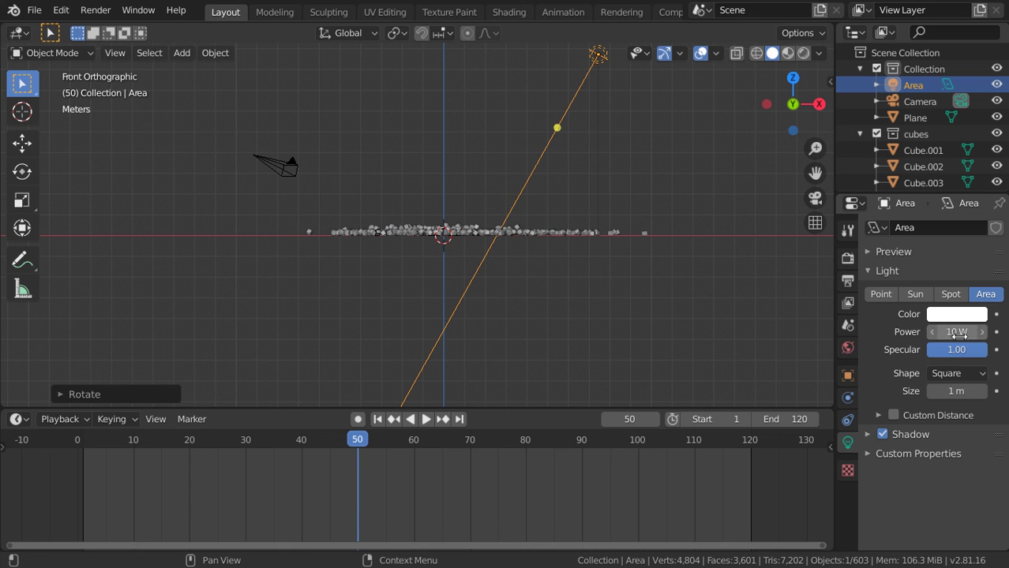
- Give the area light 5000 W power and a slight cyan tint
{"action": "left_click", "coordinate": [955, 332]}
{"action": "type", "text": "5000"}
{"action": "key", "text": "Return"}
{"action": "left_click", "coordinate": [958, 316]}
{"action": "left_click_drag", "start_coordinate": [903, 156], "coordinate": [900, 156]}
{"action": "scroll", "coordinate": [660, 197], "scroll_direction": "down", "scroll_amount": 1}
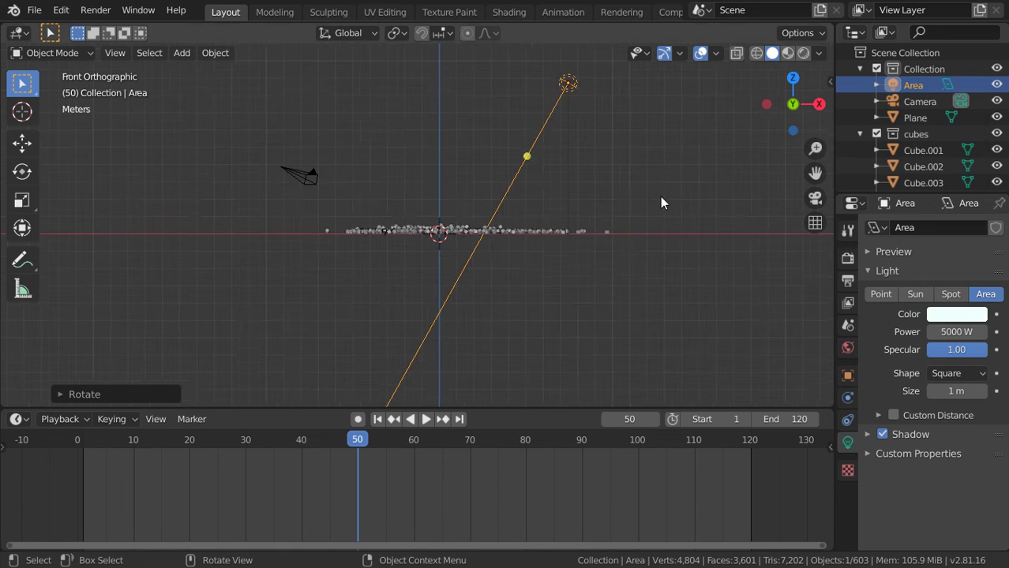
{"action": "scroll", "coordinate": [659, 197], "scroll_direction": "down", "scroll_amount": 2}
- Duplicate the light, slide the copy along X, and set it to 2000 W
{"action": "key", "text": "shift+d"}
{"action": "key", "text": "x"}
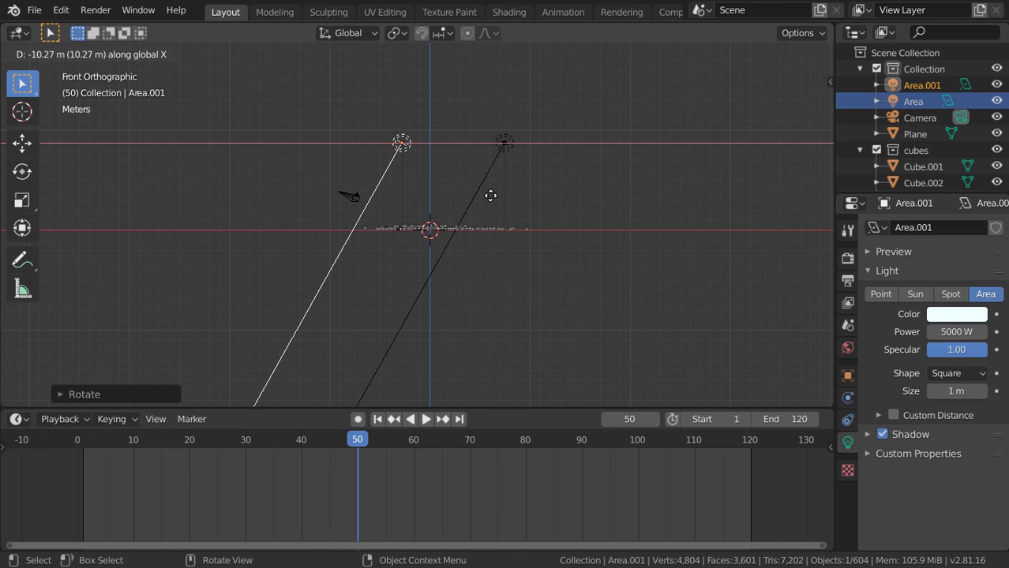
{"action": "left_click", "coordinate": [491, 195]}
{"action": "left_click", "coordinate": [954, 332]}
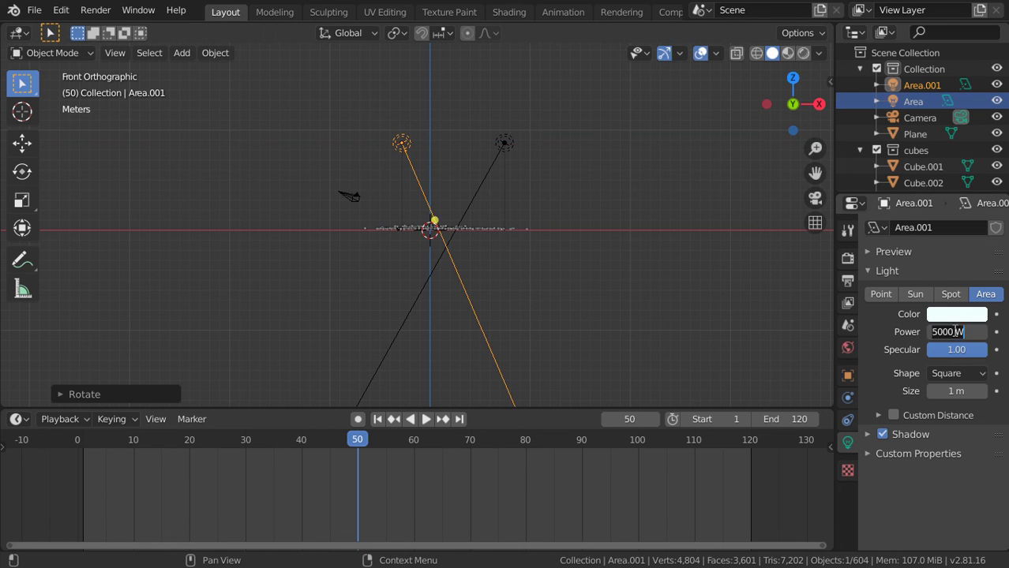
{"action": "type", "text": "1"}
{"action": "key", "text": "BackSpace"}
{"action": "type", "text": "2"}
{"action": "type", "text": "000"}
{"action": "key", "text": "Return"}
- Reposition the second light from the top view beside the camera, then view through the camera
{"action": "left_click", "coordinate": [953, 312]}
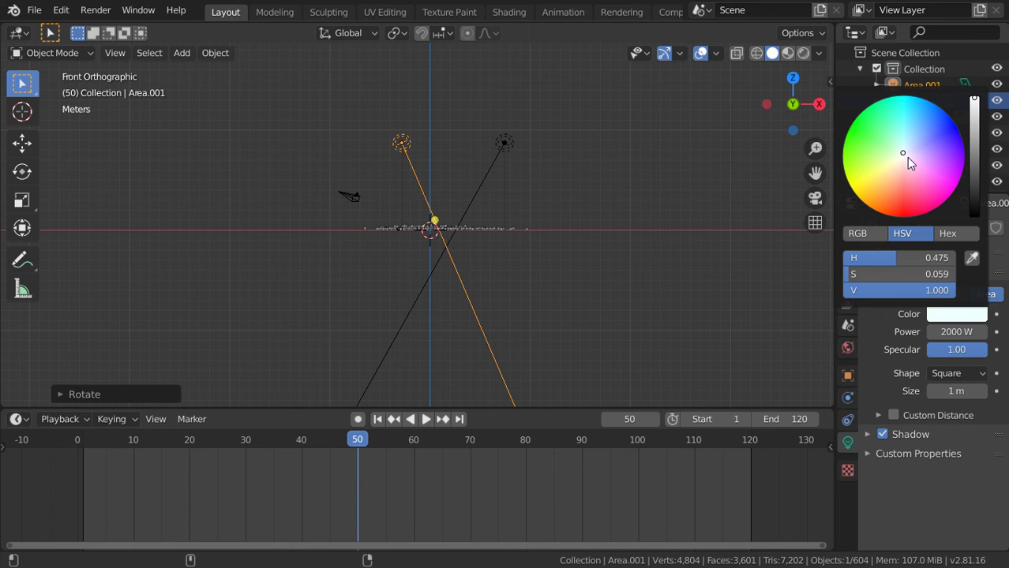
{"action": "middle_click_drag", "start_coordinate": [785, 181], "coordinate": [534, 311]}
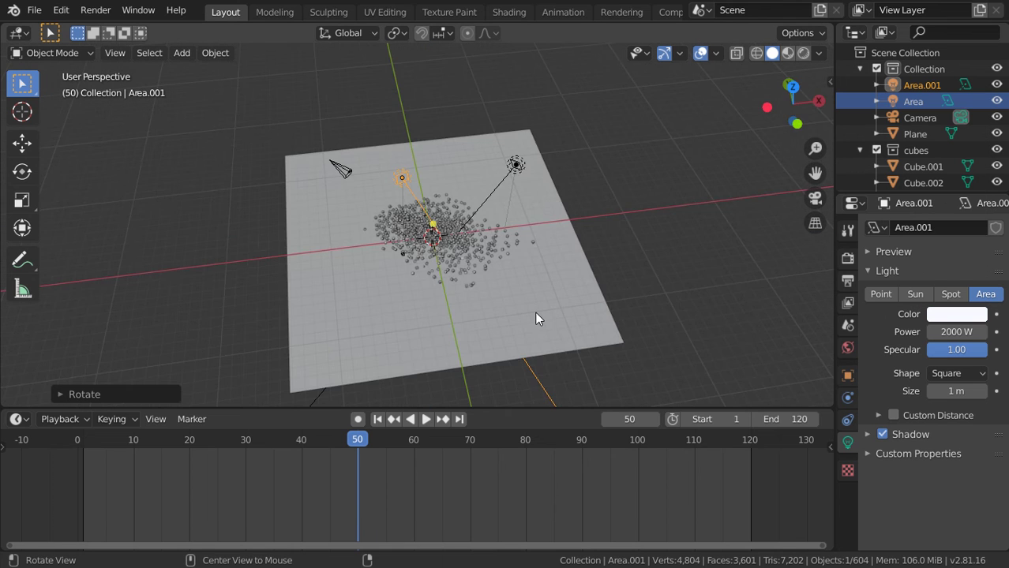
{"action": "key", "text": "KP_7"}
{"action": "key", "text": "g"}
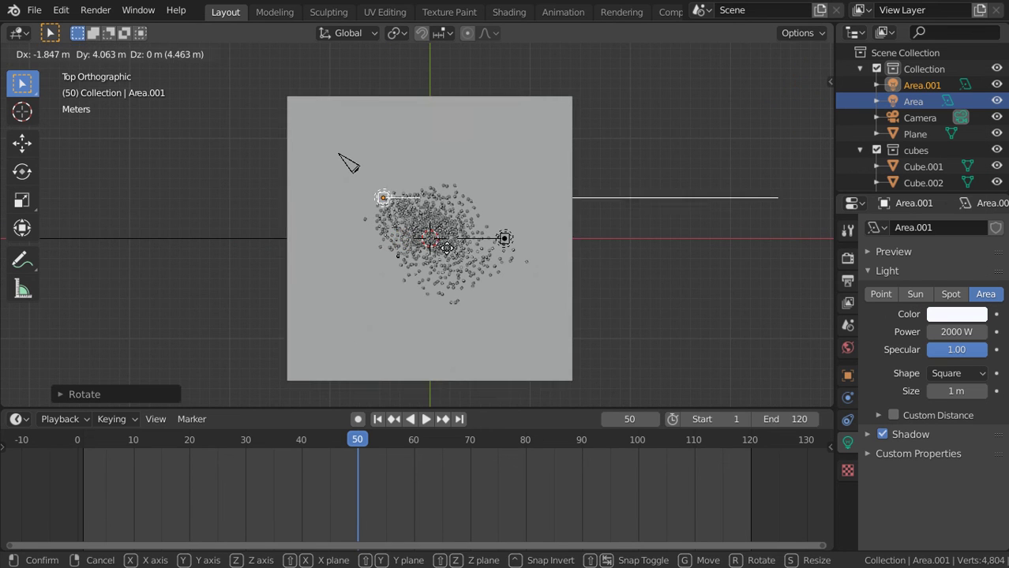
{"action": "left_click", "coordinate": [430, 234]}
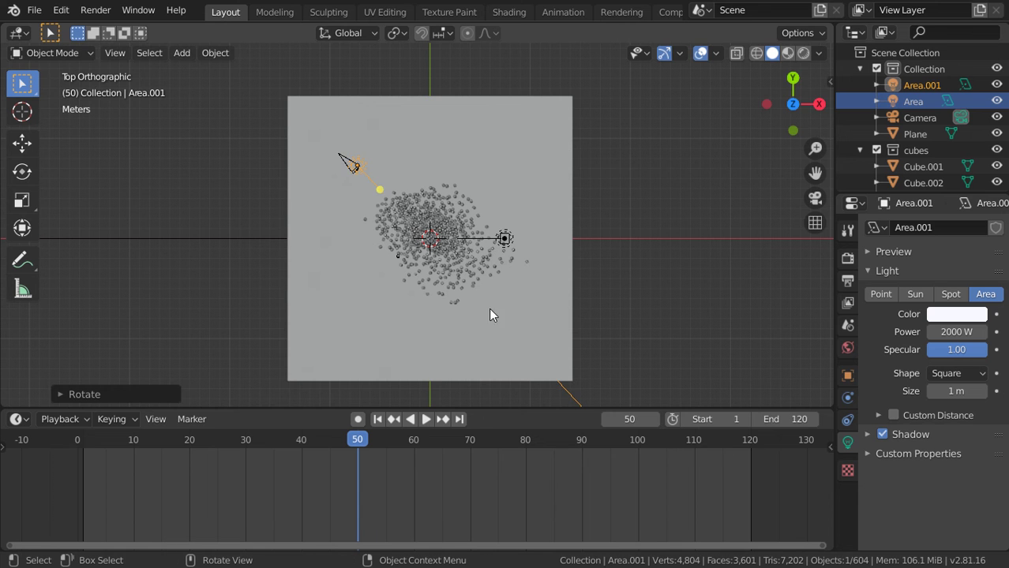
{"action": "key", "text": "KP_0"}
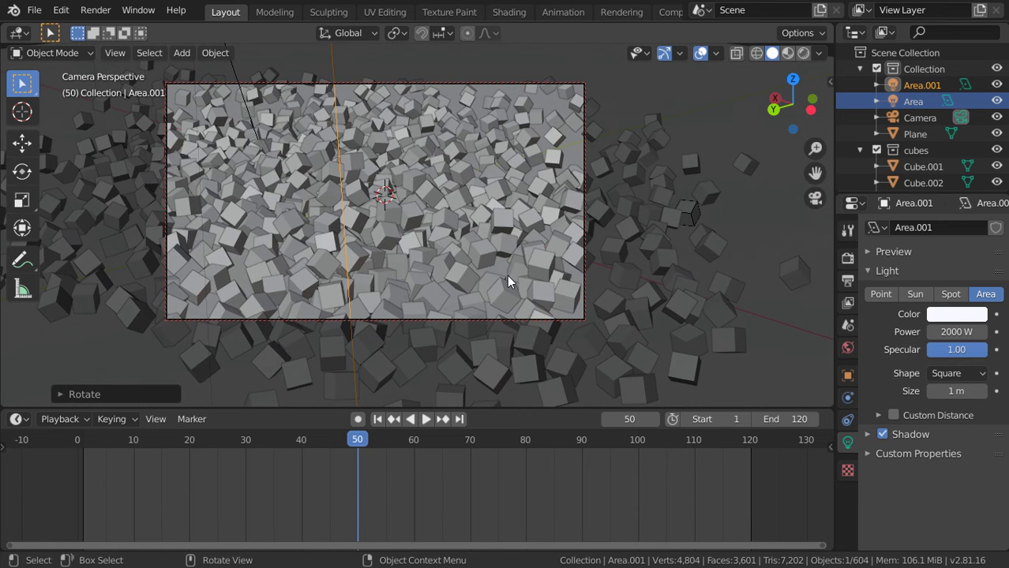
- In rendered shading, select the camera and lower its F-Stop to 0.2
{"action": "key", "text": "shift+z"}
{"action": "left_click", "coordinate": [803, 53]}
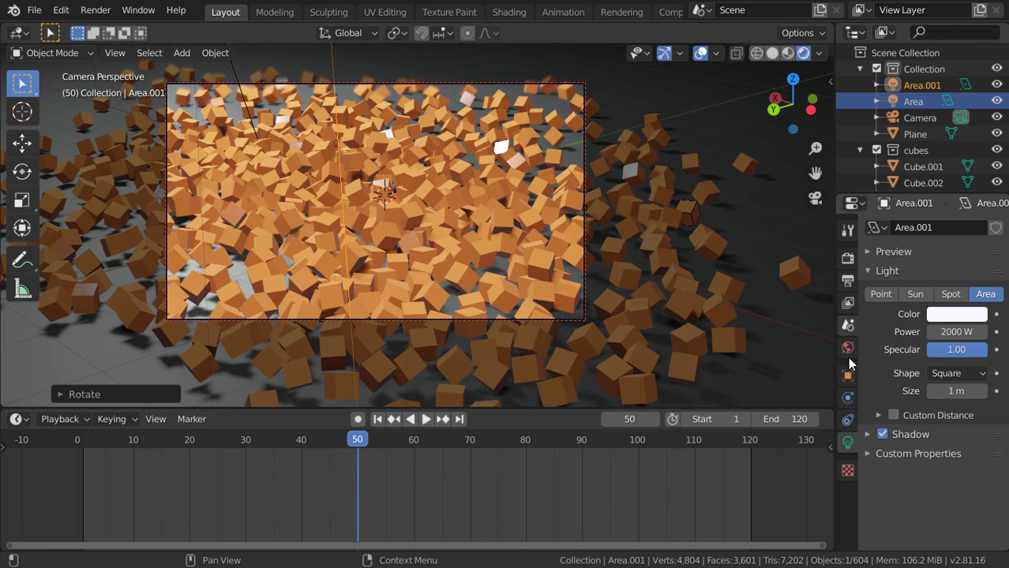
{"action": "left_click", "coordinate": [922, 122]}
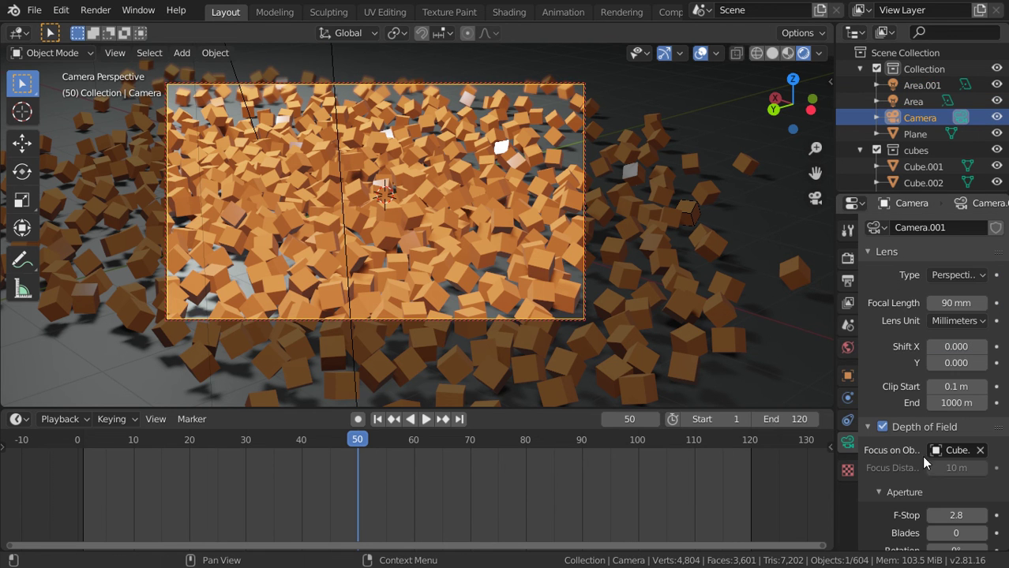
{"action": "scroll", "coordinate": [947, 442], "scroll_direction": "down", "scroll_amount": 3}
{"action": "left_click_drag", "start_coordinate": [959, 430], "coordinate": [944, 426]}
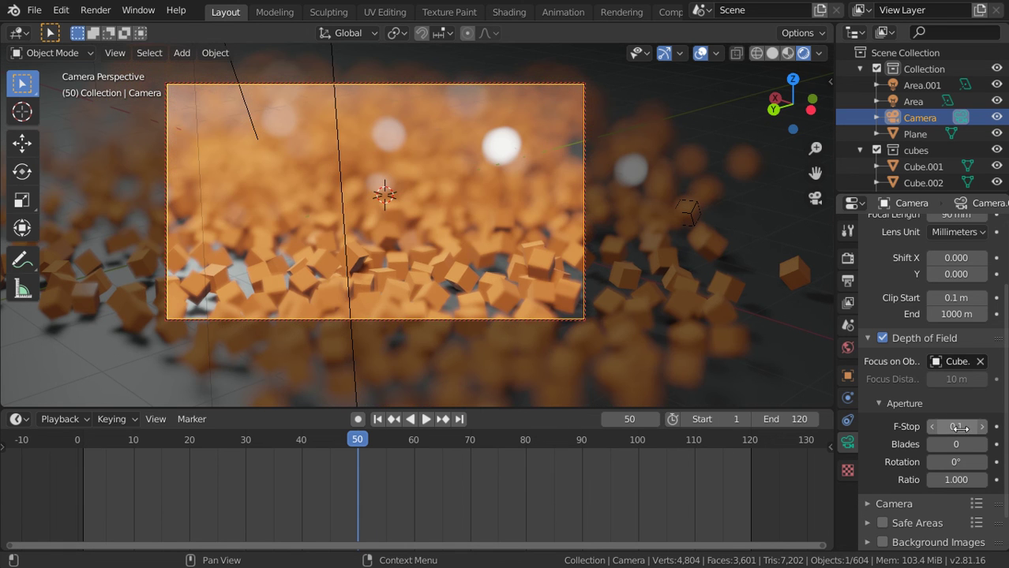
{"action": "left_click_drag", "start_coordinate": [956, 427], "coordinate": [959, 426]}
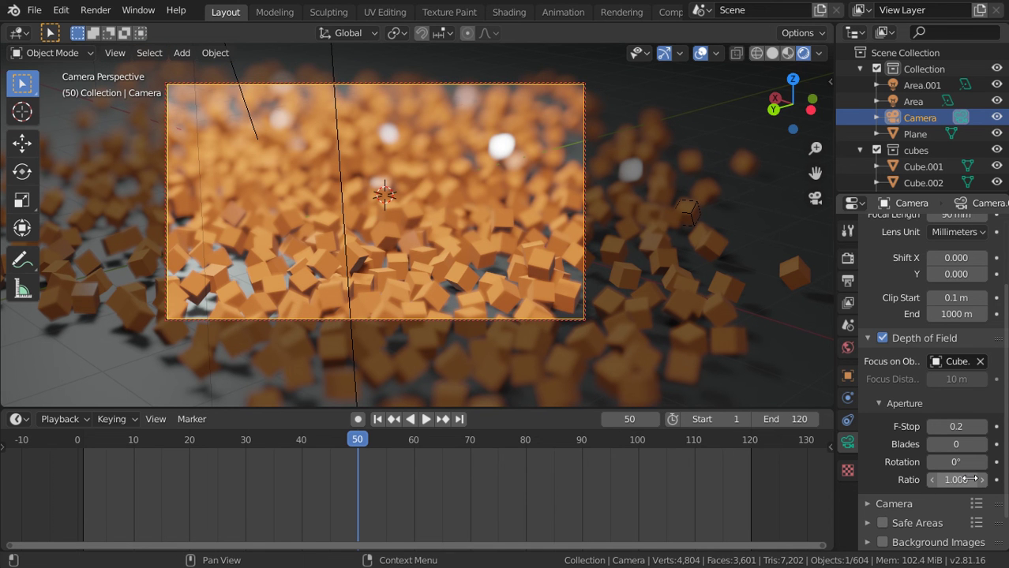
- Set the Eevee depth of field max size to 75 px
{"action": "left_click", "coordinate": [846, 258]}
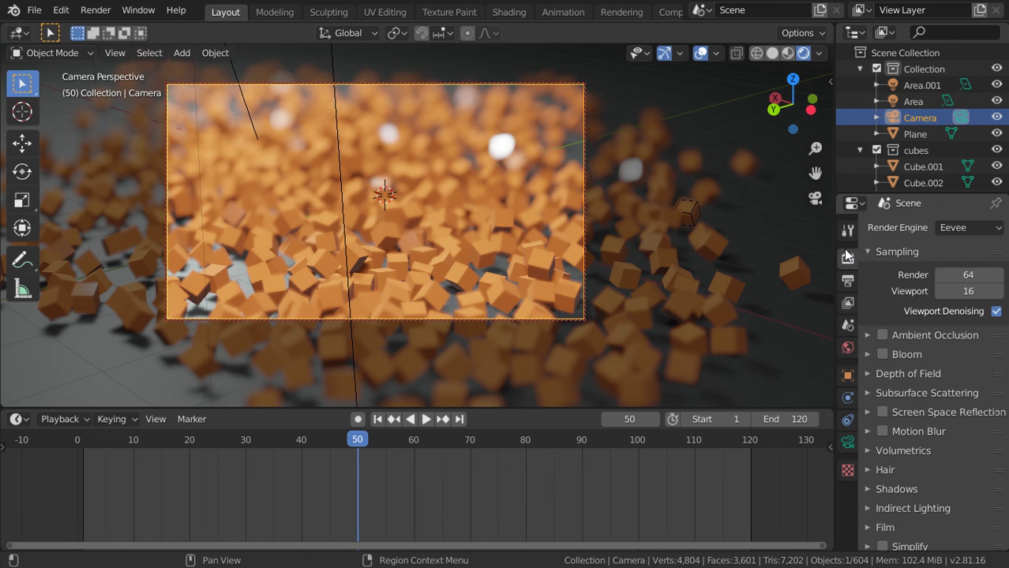
{"action": "left_click", "coordinate": [880, 374]}
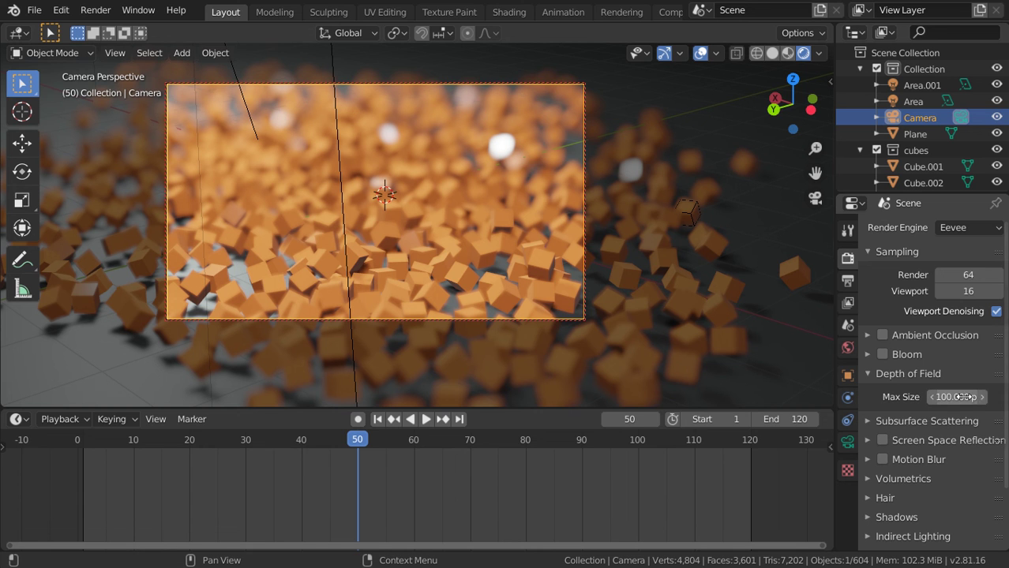
{"action": "left_click_drag", "start_coordinate": [955, 397], "coordinate": [968, 398]}
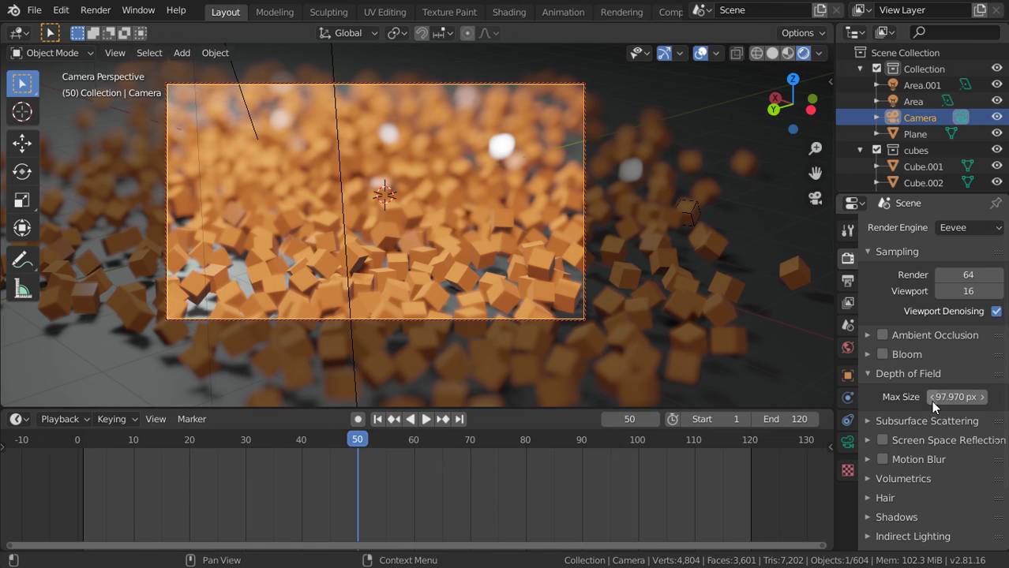
{"action": "left_click", "coordinate": [963, 399]}
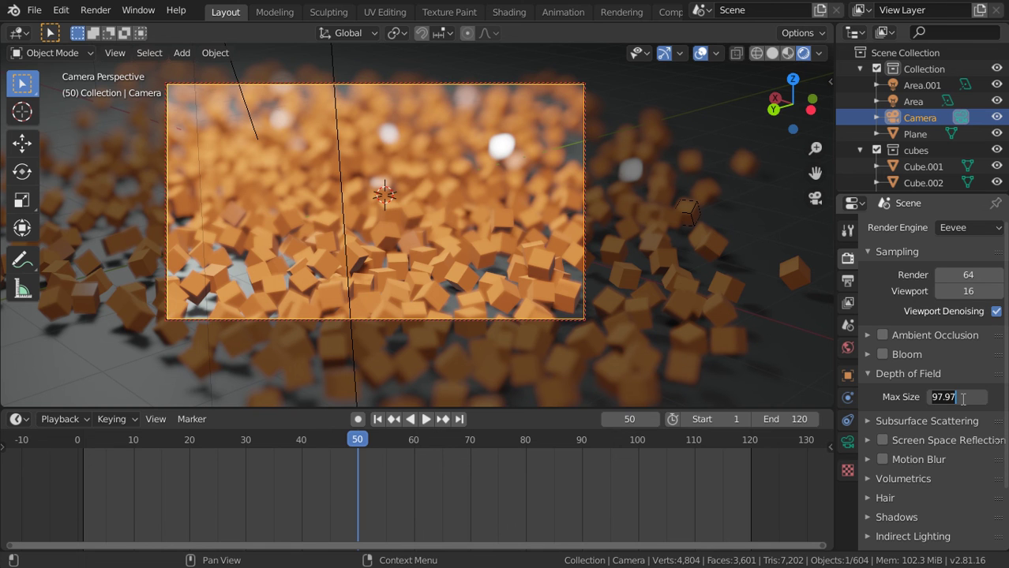
{"action": "type", "text": "1"}
{"action": "key", "text": "Return"}
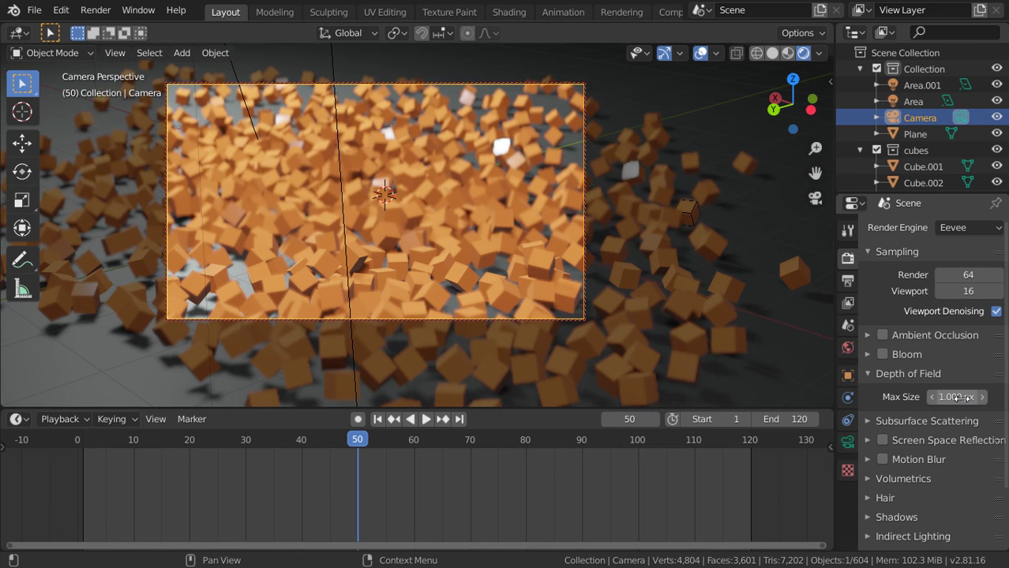
{"action": "left_click", "coordinate": [962, 398]}
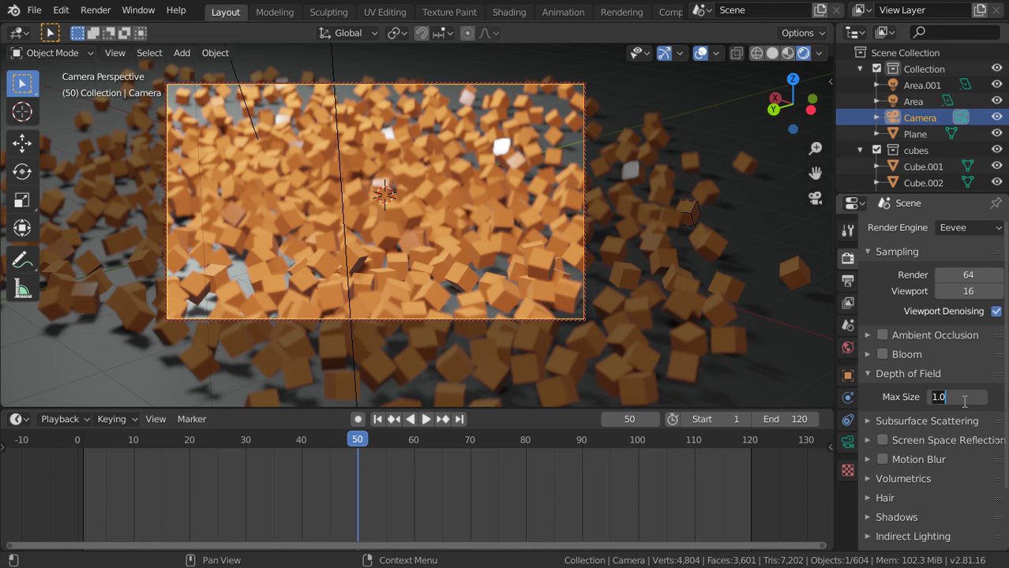
{"action": "type", "text": "50"}
{"action": "key", "text": "Return"}
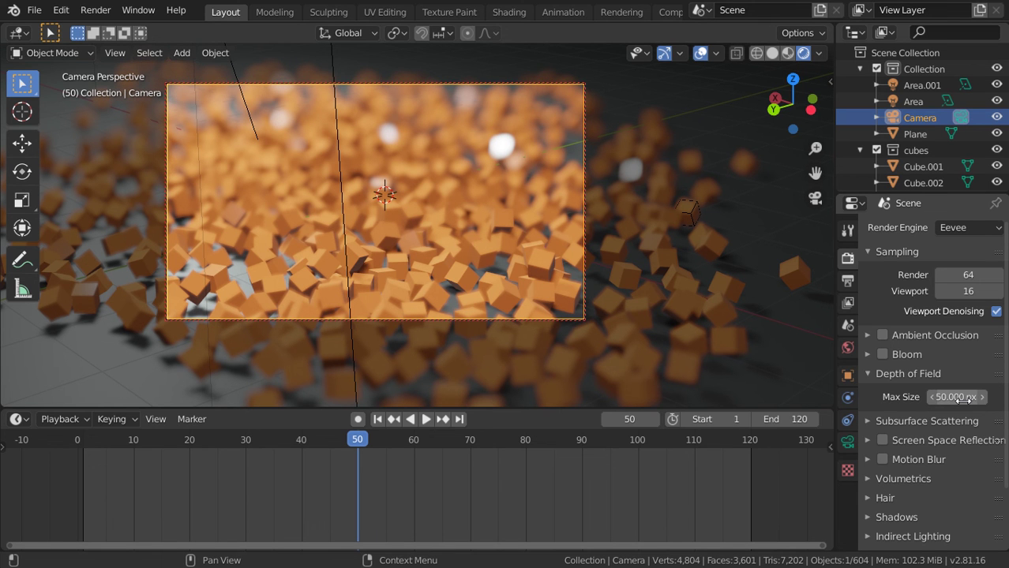
{"action": "left_click", "coordinate": [963, 399]}
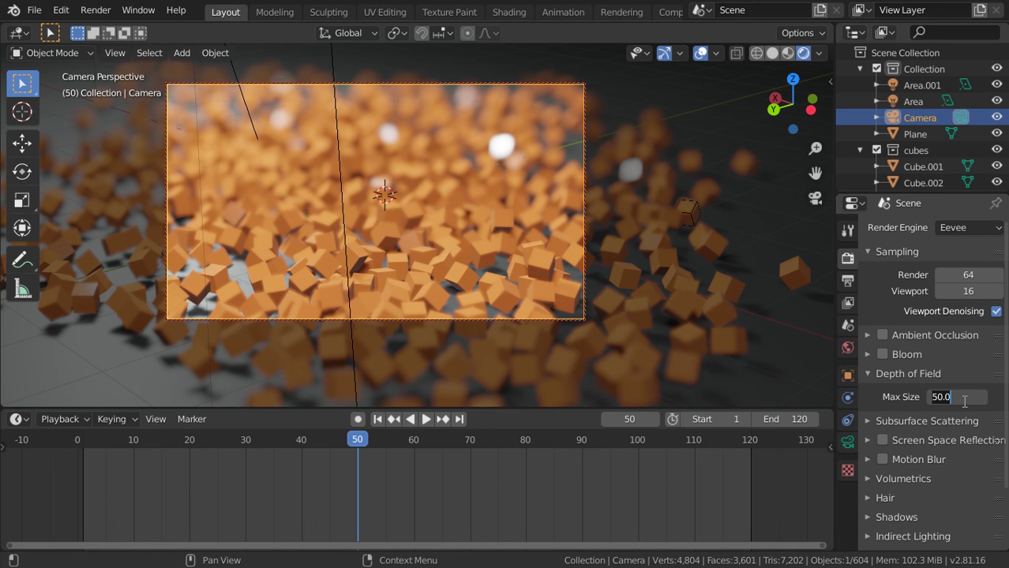
{"action": "type", "text": "5"}
{"action": "key", "text": "BackSpace"}
{"action": "type", "text": "75"}
{"action": "key", "text": "Return"}
- Enable screen space reflections, bloom and ambient occlusion, then render a still image
{"action": "left_click", "coordinate": [882, 440]}
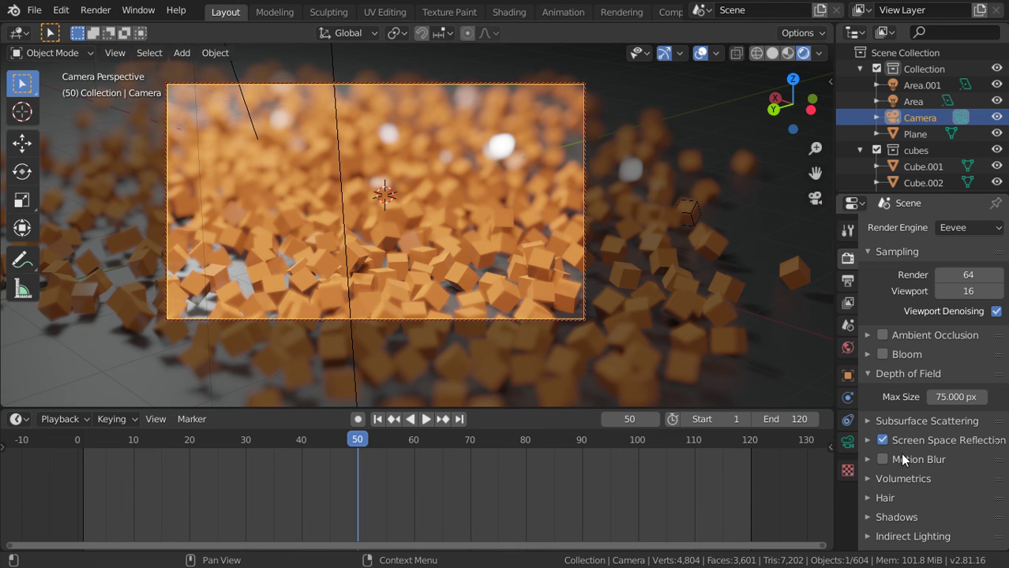
{"action": "left_click", "coordinate": [884, 353]}
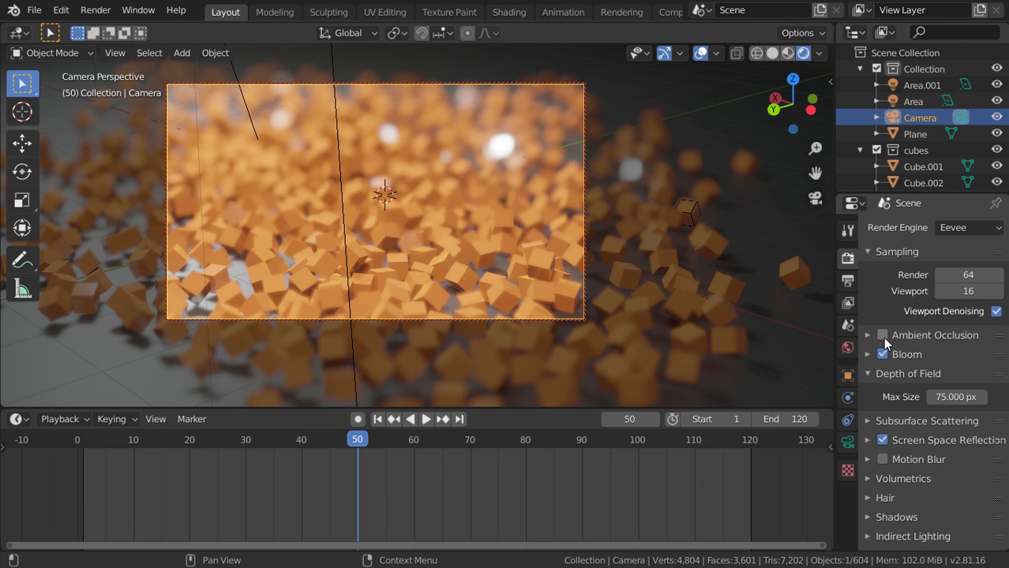
{"action": "left_click", "coordinate": [883, 335]}
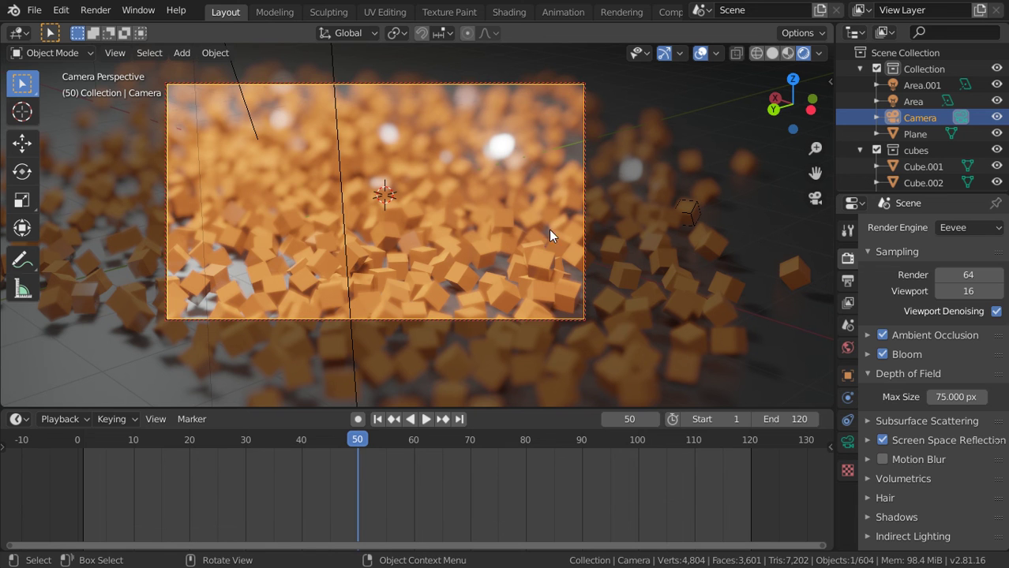
{"action": "left_click", "coordinate": [95, 10]}
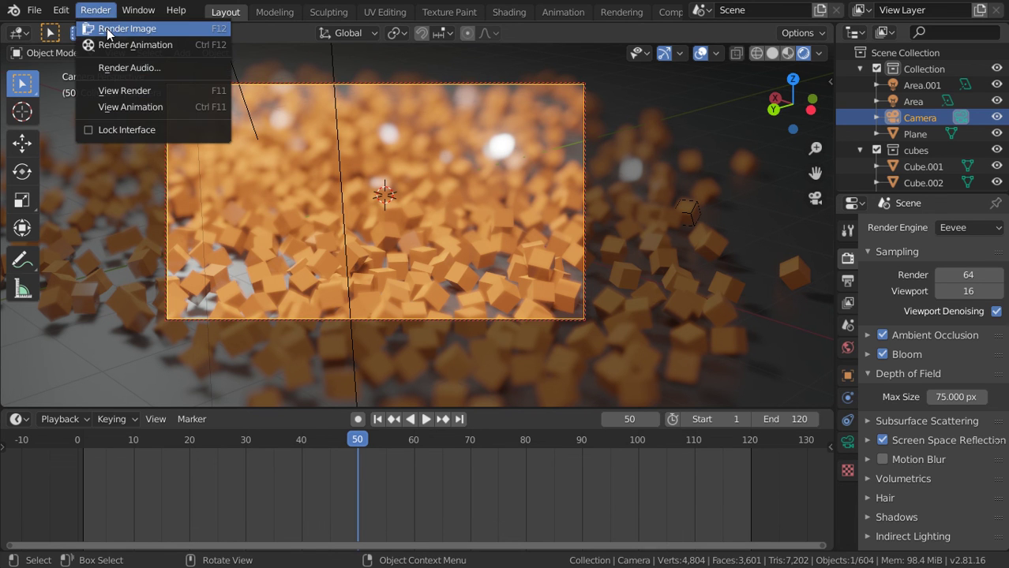
{"action": "left_click", "coordinate": [108, 30]}
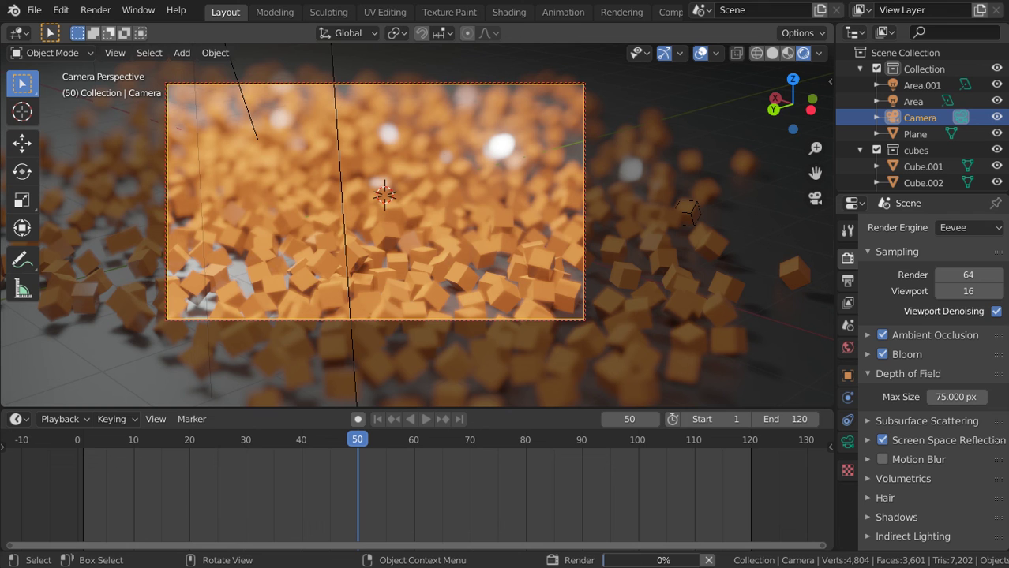